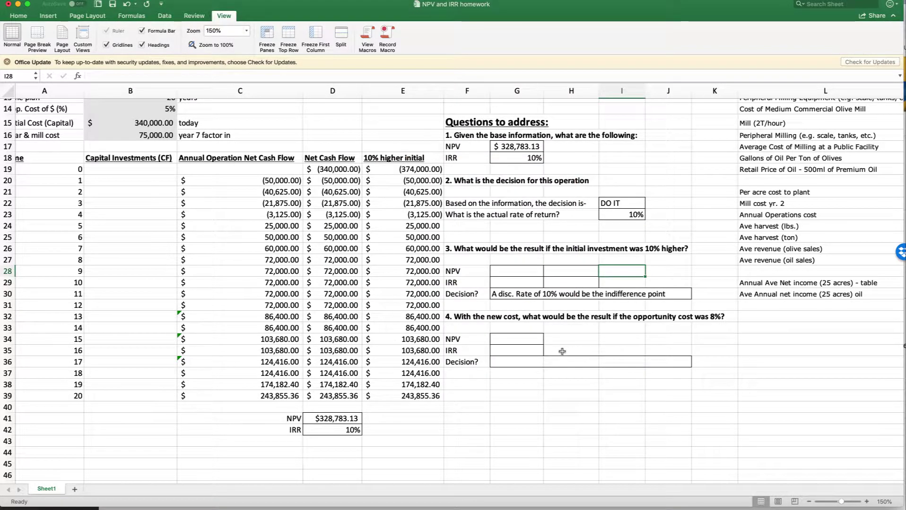
Step: Review the input assumptions: time plan, opportunity cost, initial capital cost, and the mill cost factored in at year 7
scroll(498, 362, up, 1)
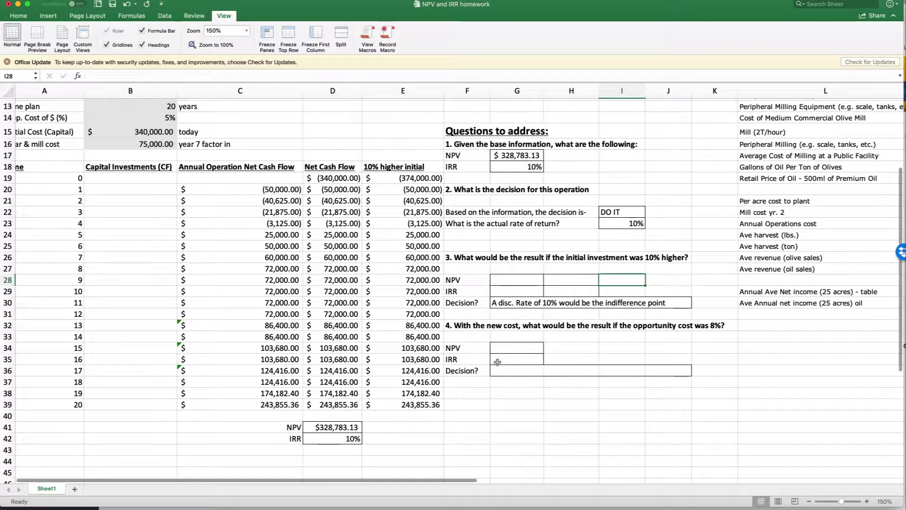
click(163, 109)
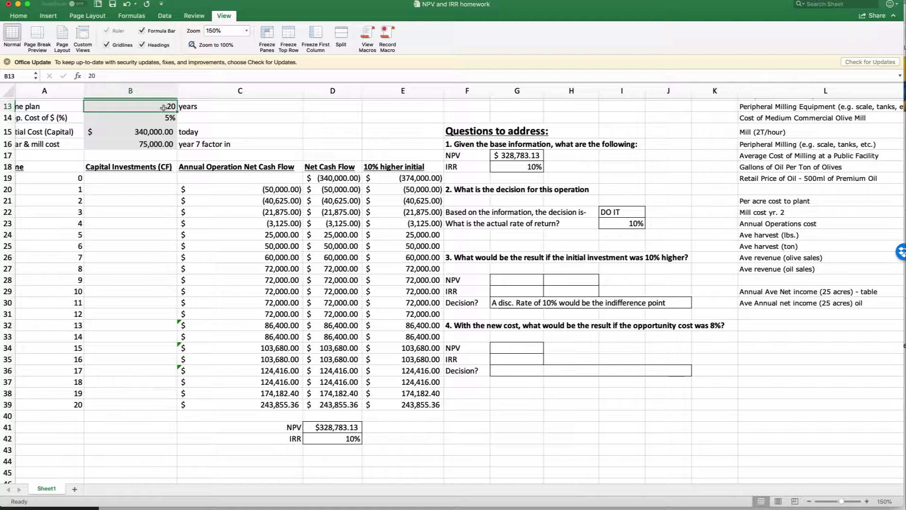
click(145, 117)
scroll(151, 120, left, 1)
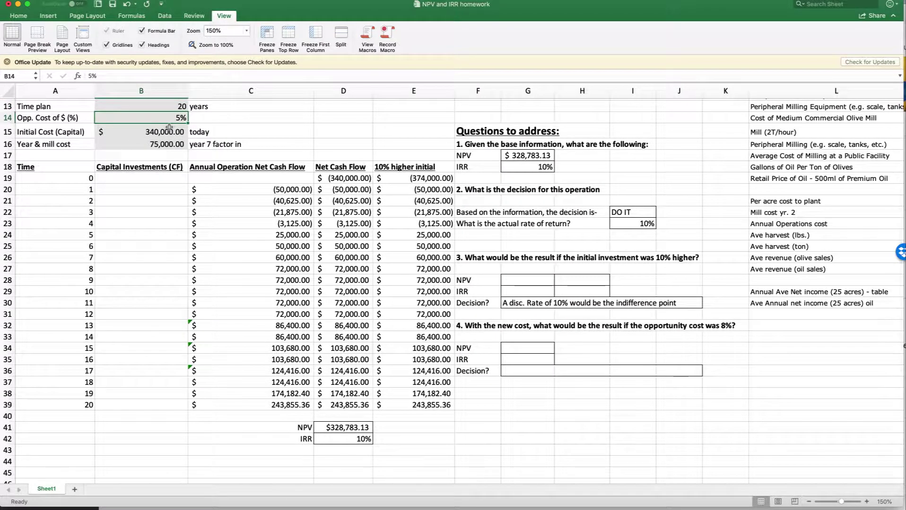
click(170, 129)
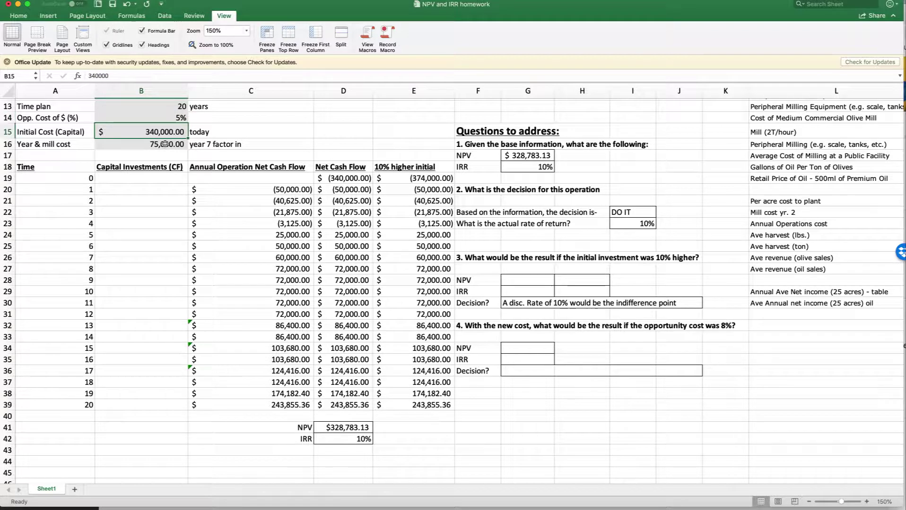
click(167, 145)
scroll(180, 144, right, 1)
click(194, 144)
Step: Examine the Annual Operation Net Cash Flow and Net Cash Flow columns from year 0 through year 20
drag(249, 169, 270, 400)
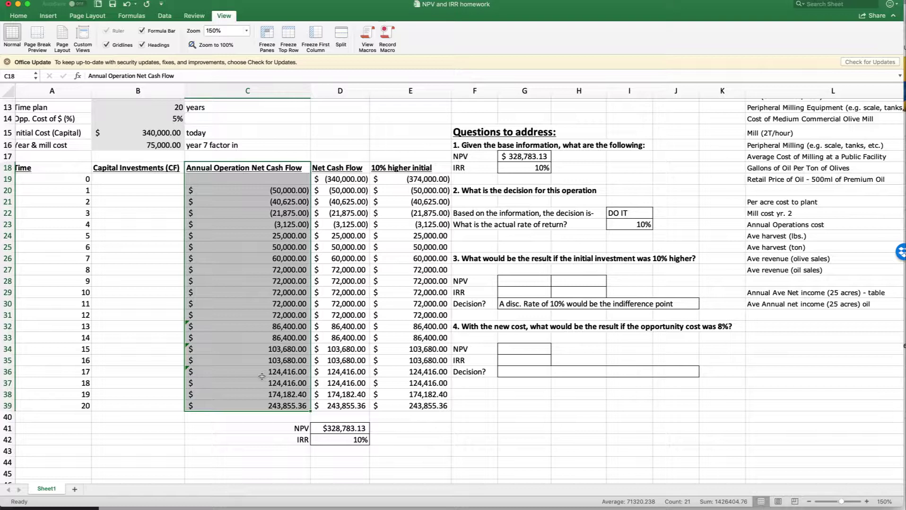
click(347, 168)
drag(346, 168, 347, 179)
click(346, 179)
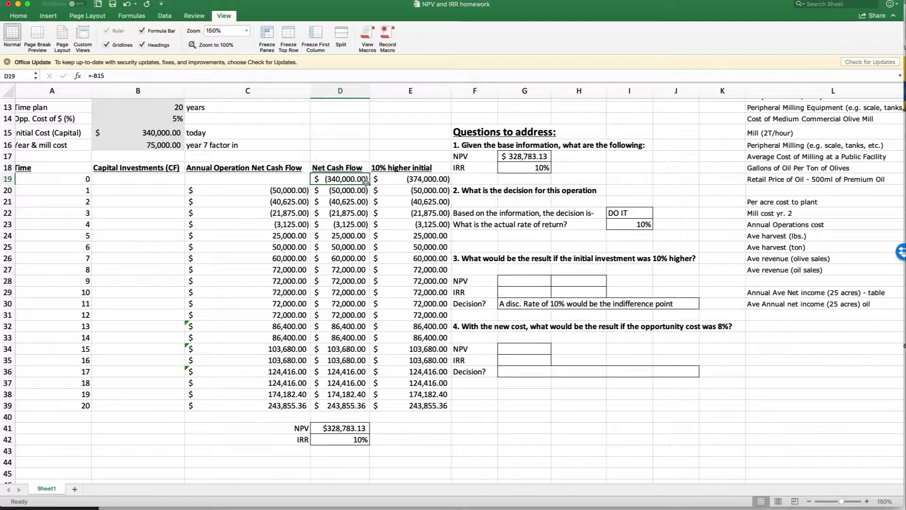
drag(350, 190, 349, 408)
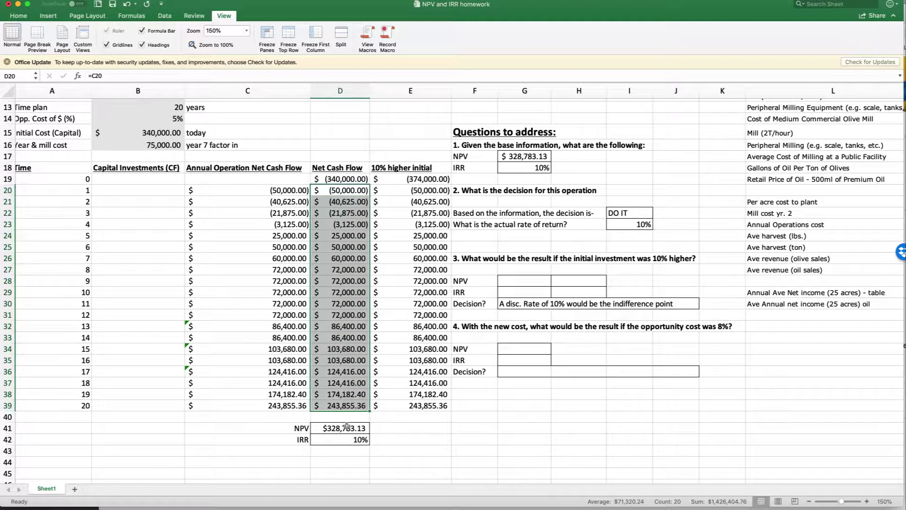
Step: Inspect the rate, cash-flow range and initial-cost parts of the NPV formula in D41, leaving the formula as it is
click(346, 427)
double_click(346, 427)
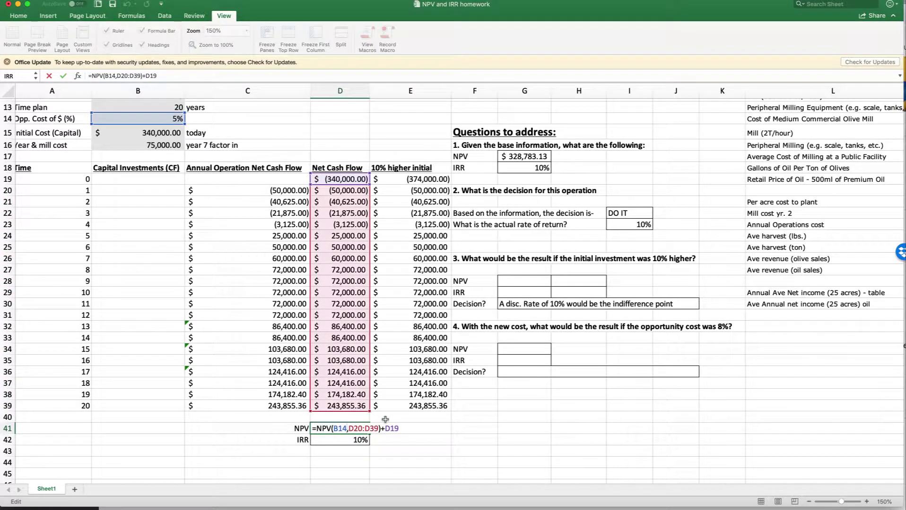
drag(333, 429, 348, 428)
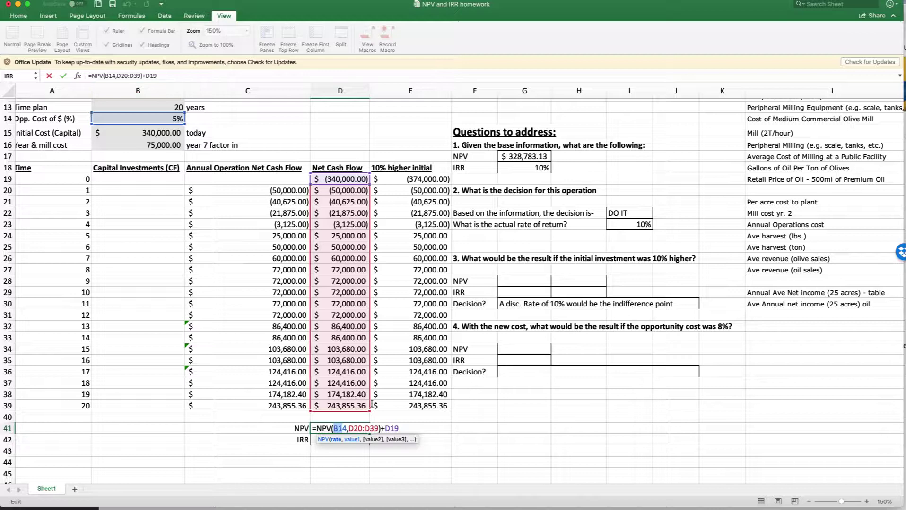
drag(349, 428, 374, 429)
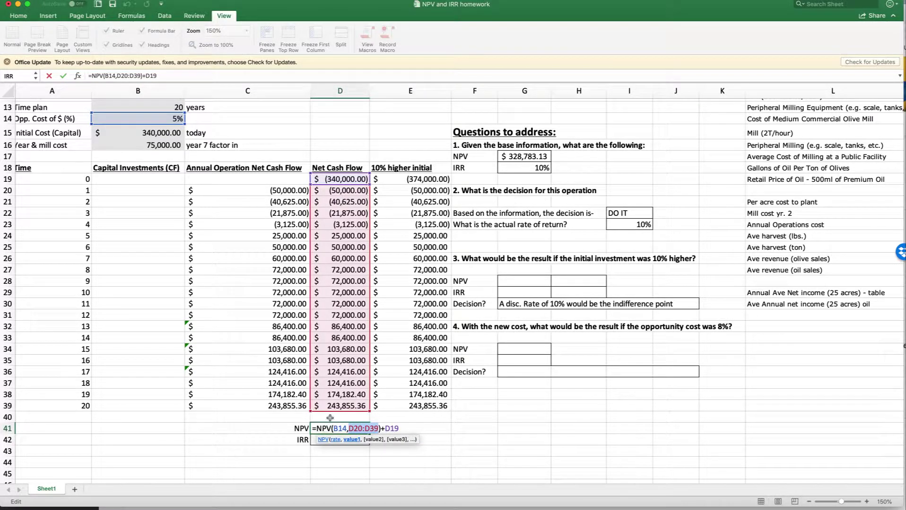
click(381, 429)
drag(383, 429, 405, 427)
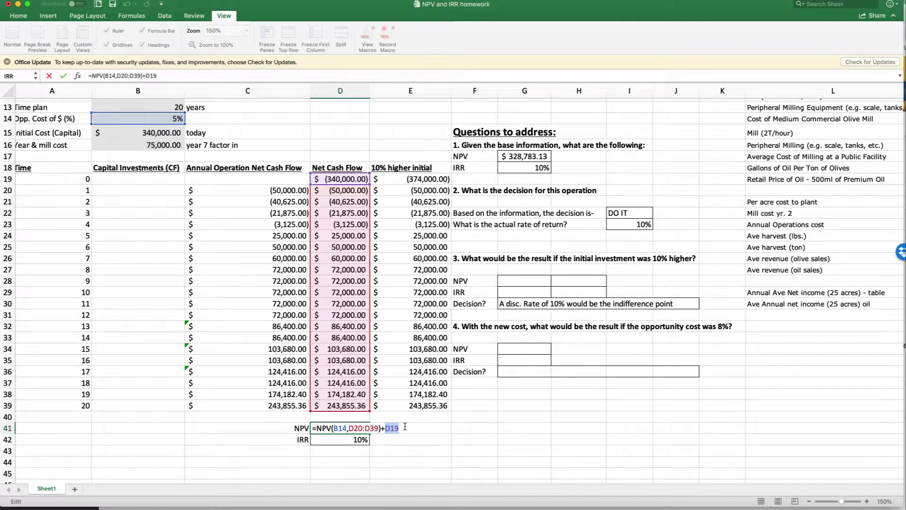
drag(405, 428, 348, 429)
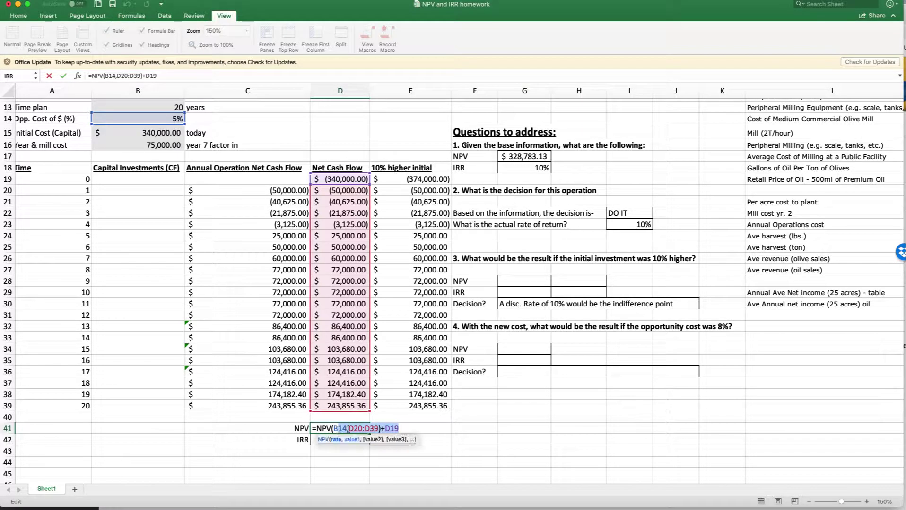
key(Escape)
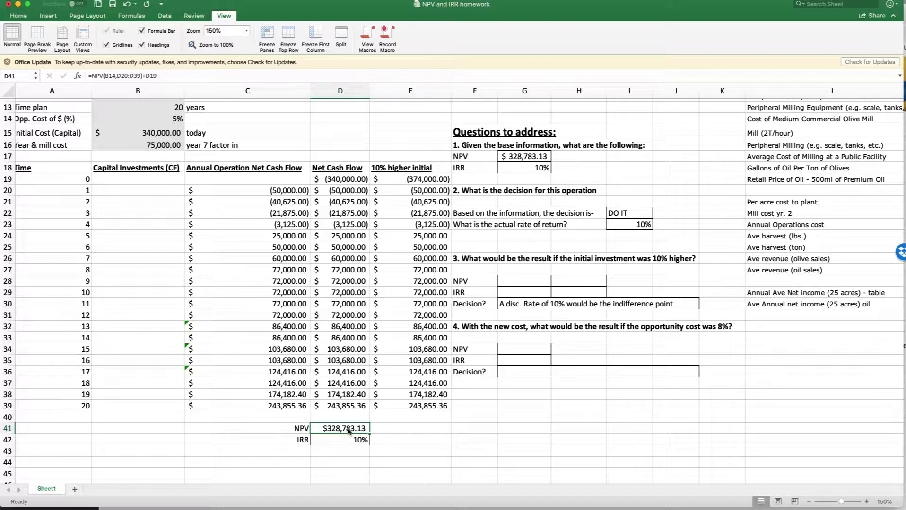
Step: Examine the IRR in D42 against the initial outlay, the yearly net cash flows, the opportunity cost and the NPV
drag(304, 440, 332, 439)
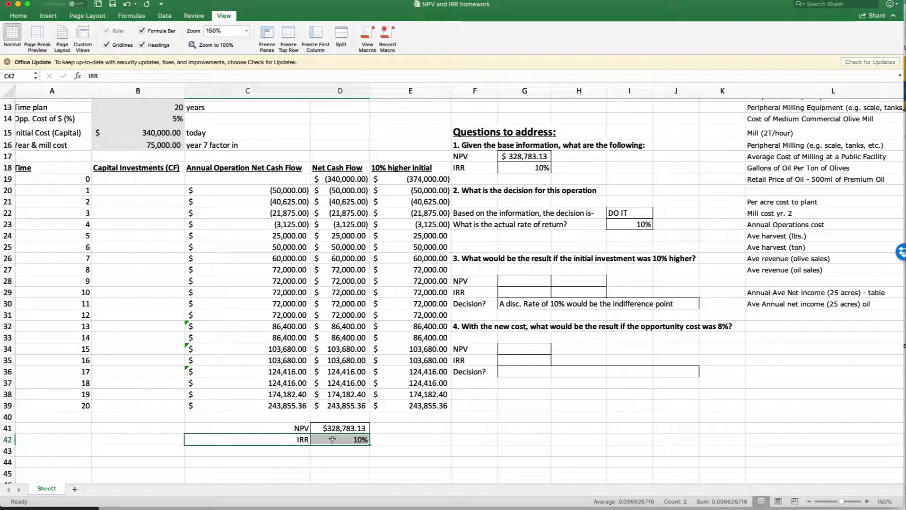
click(339, 180)
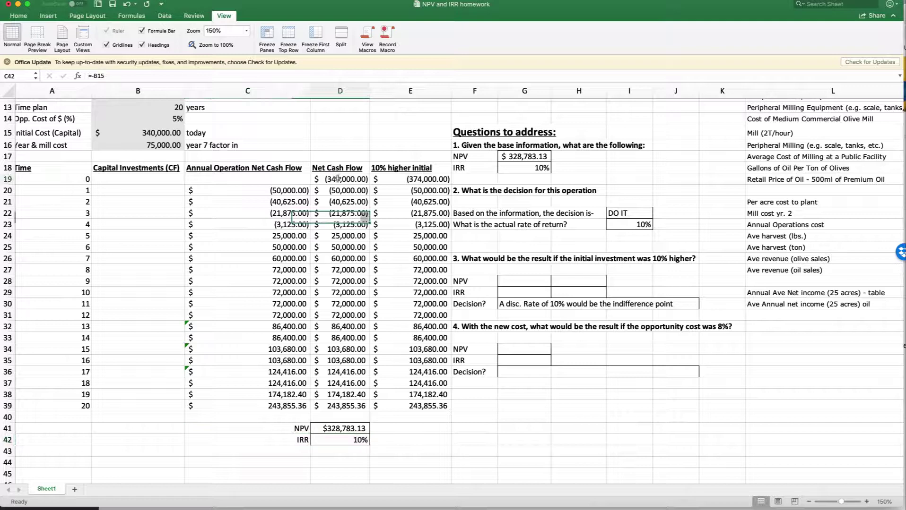
drag(341, 191, 350, 411)
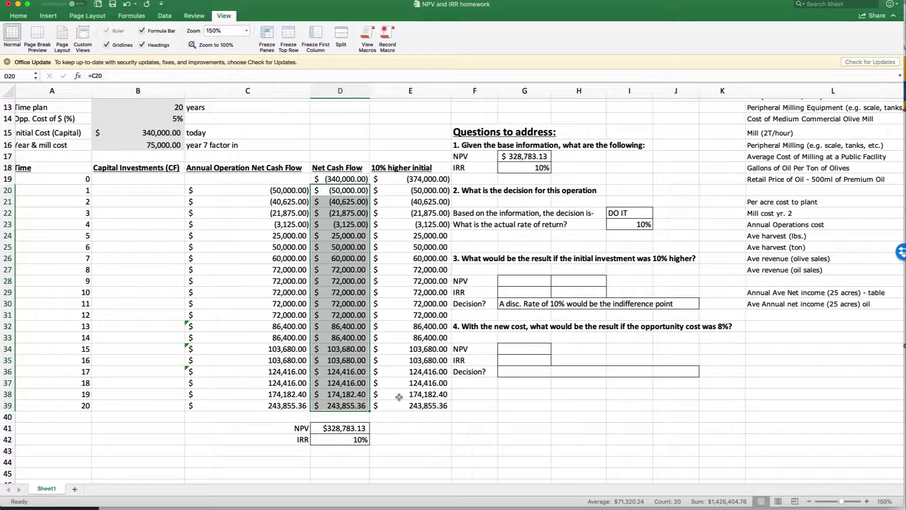
drag(349, 429, 350, 439)
click(350, 439)
click(348, 180)
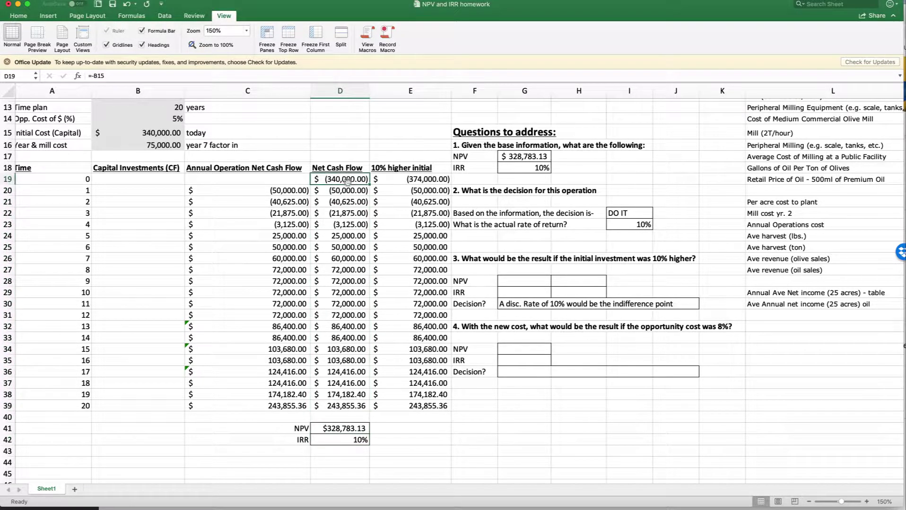
click(174, 119)
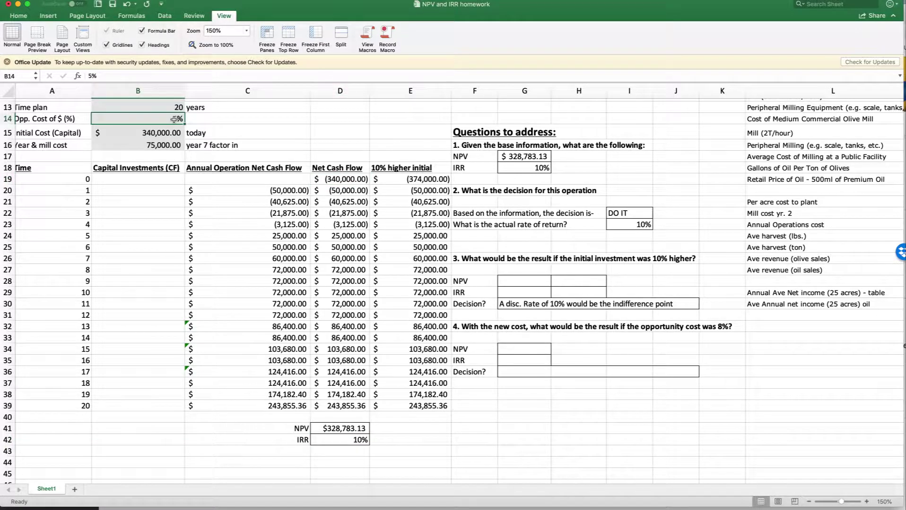
click(355, 431)
click(362, 439)
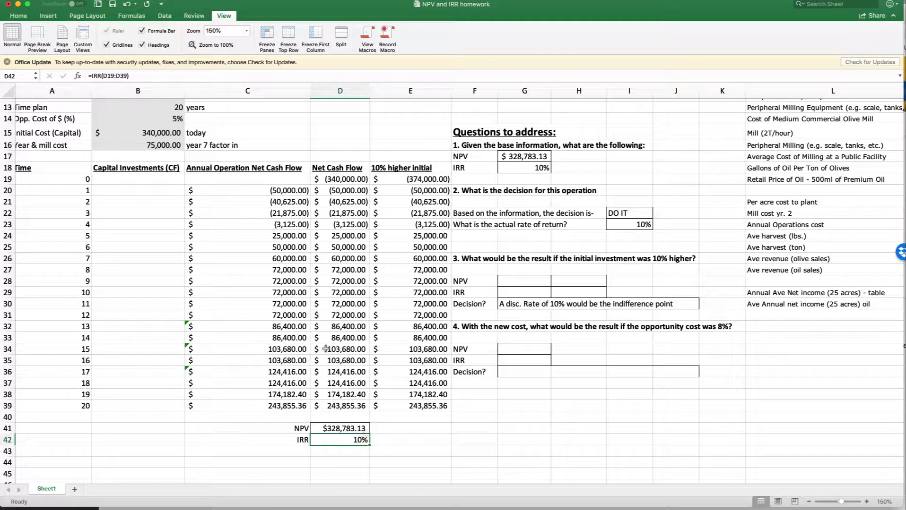
Step: Review the answers to questions 1 and 2: NPV, IRR, the investment decision and the actual rate of return
drag(537, 154, 539, 166)
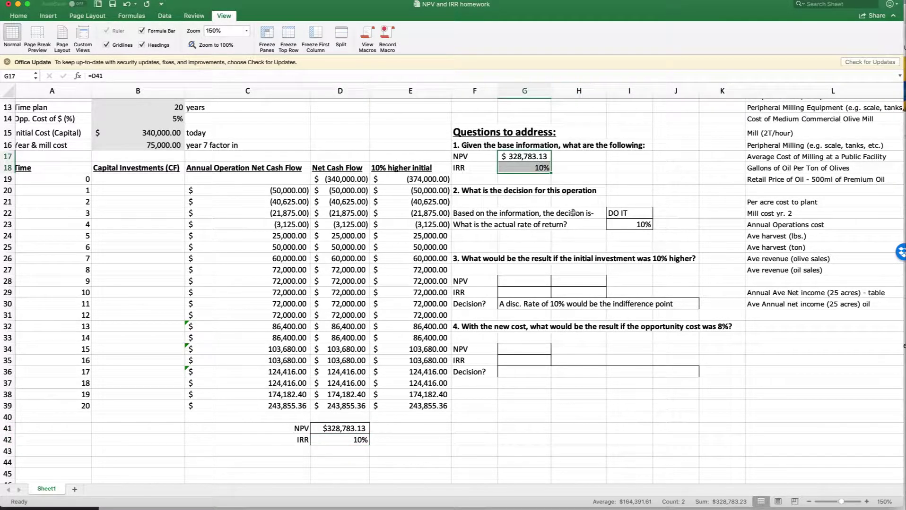
click(621, 213)
click(353, 427)
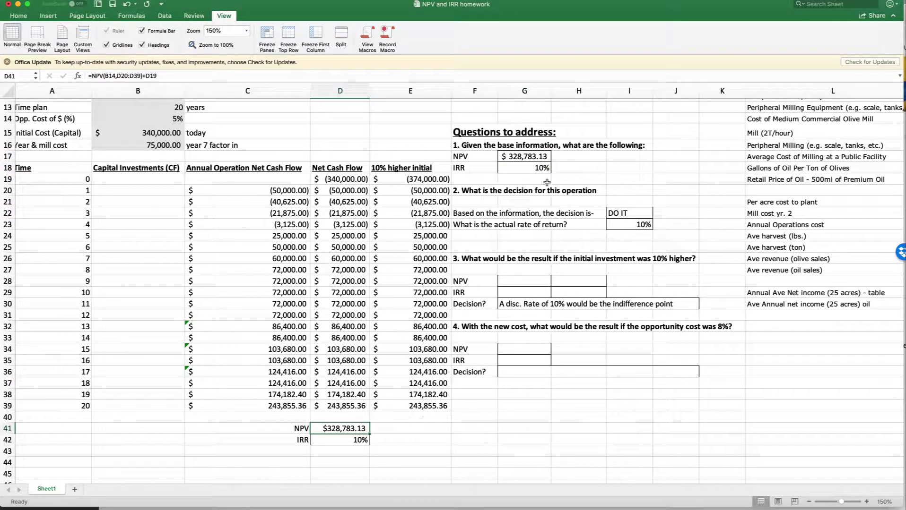
click(631, 222)
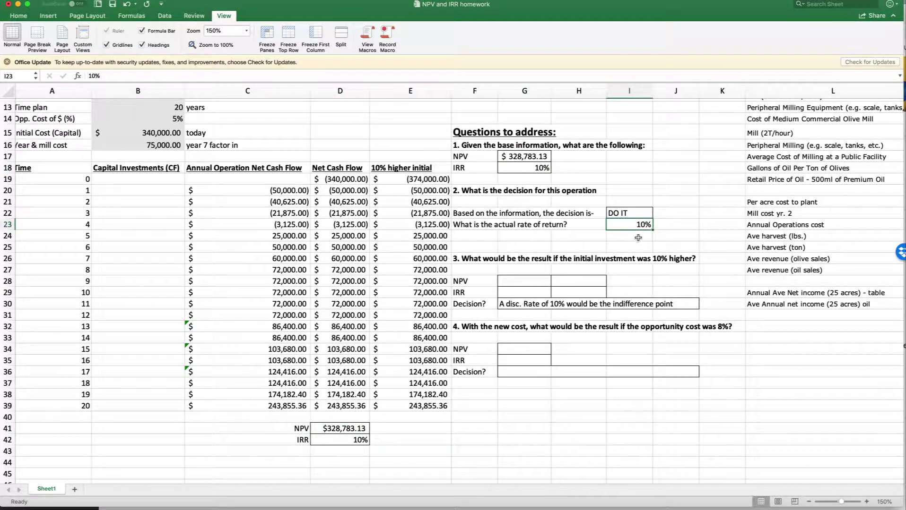
Step: Calculate question 3's NPV in G28 from the 10% higher initial column with =NPV(B14,E20:E39)+E19
drag(503, 259, 662, 259)
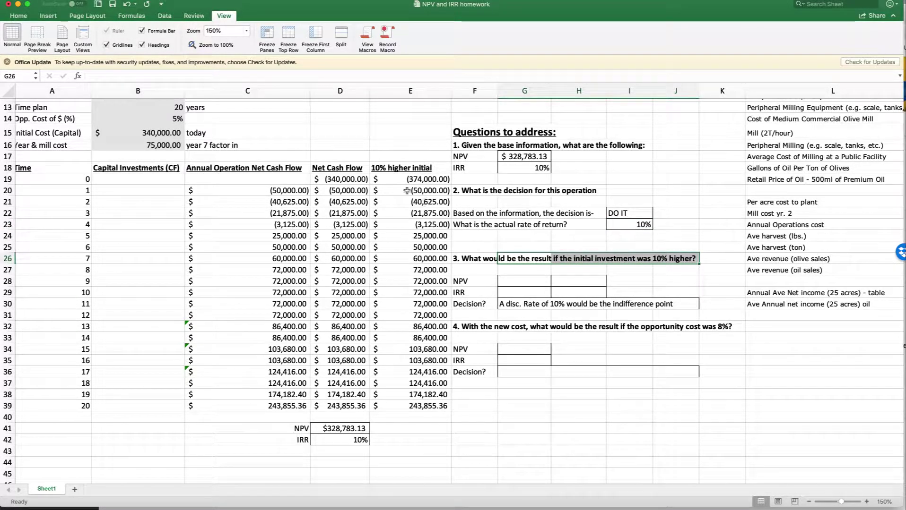
drag(396, 169, 421, 407)
click(417, 179)
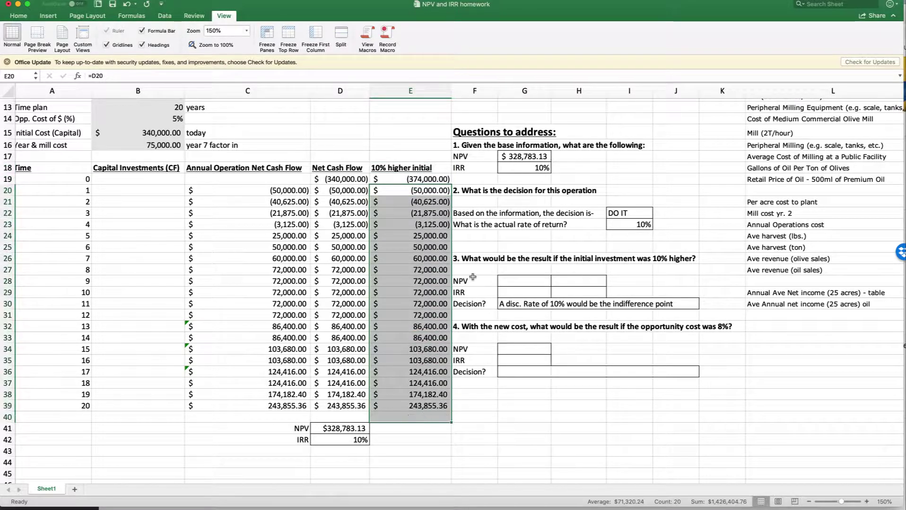
click(520, 281)
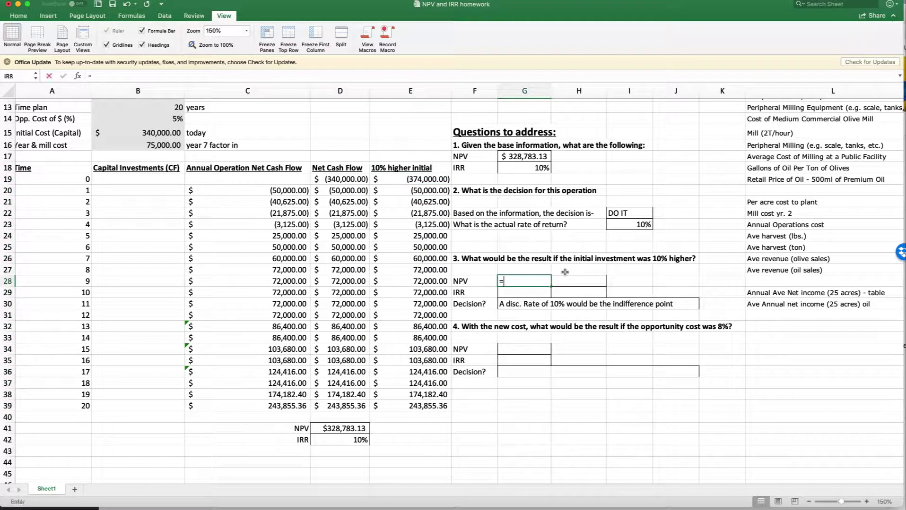
text(=NPV()
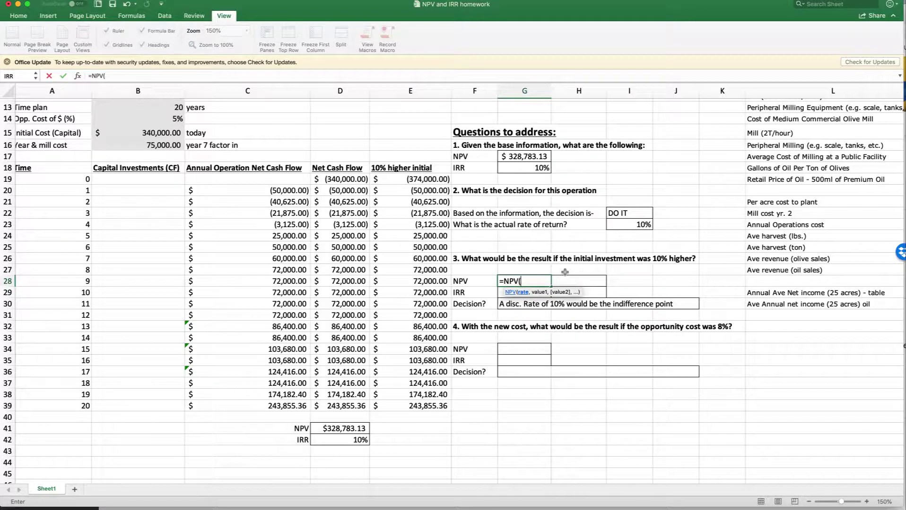
click(163, 119)
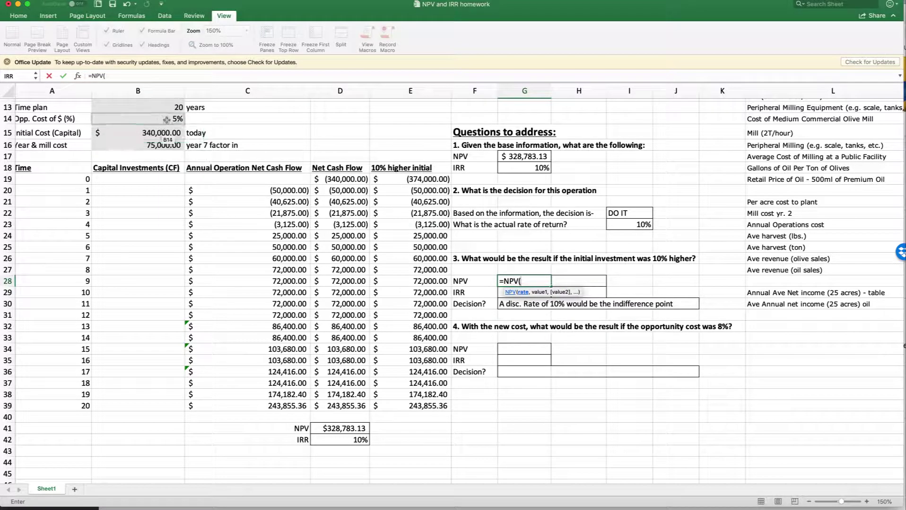
text(,)
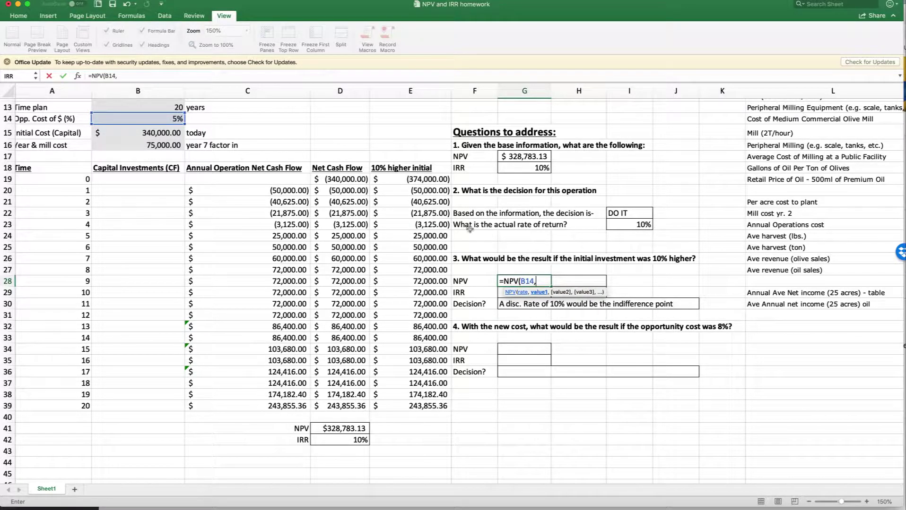
drag(419, 191, 426, 405)
text()+)
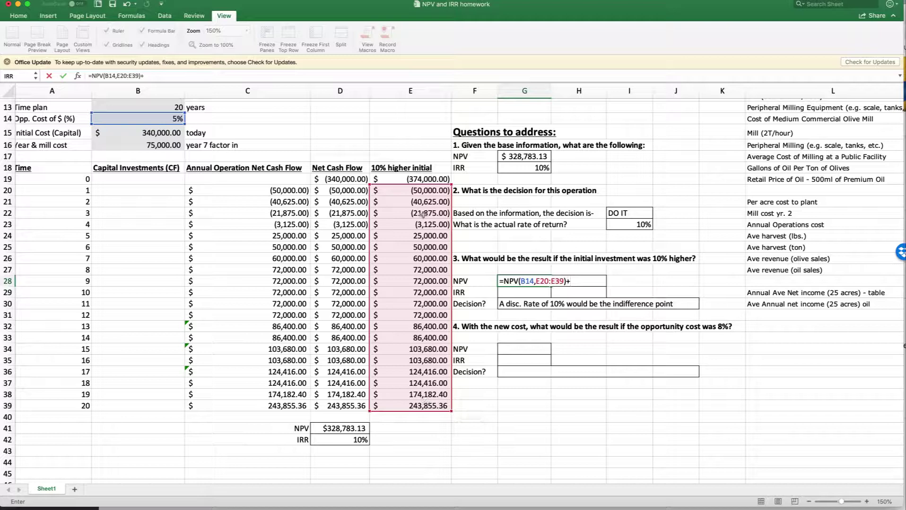
click(432, 177)
key(Return)
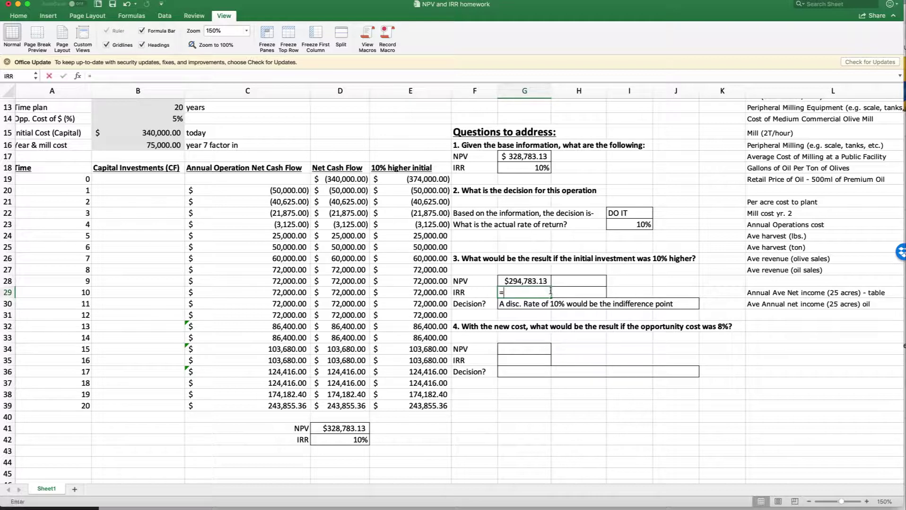
Step: Calculate question 3's IRR in G29 with =IRR(E19:E39)
text(=IRR)
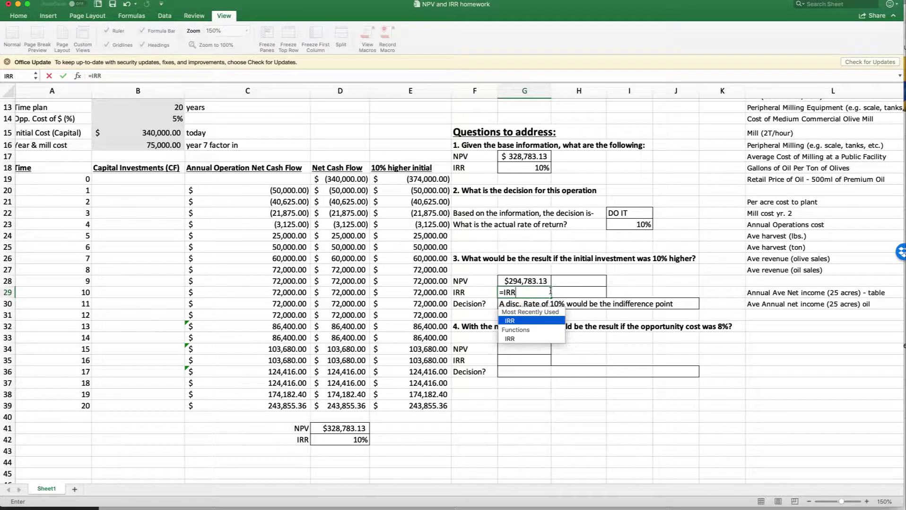
text(()
drag(428, 181, 416, 401)
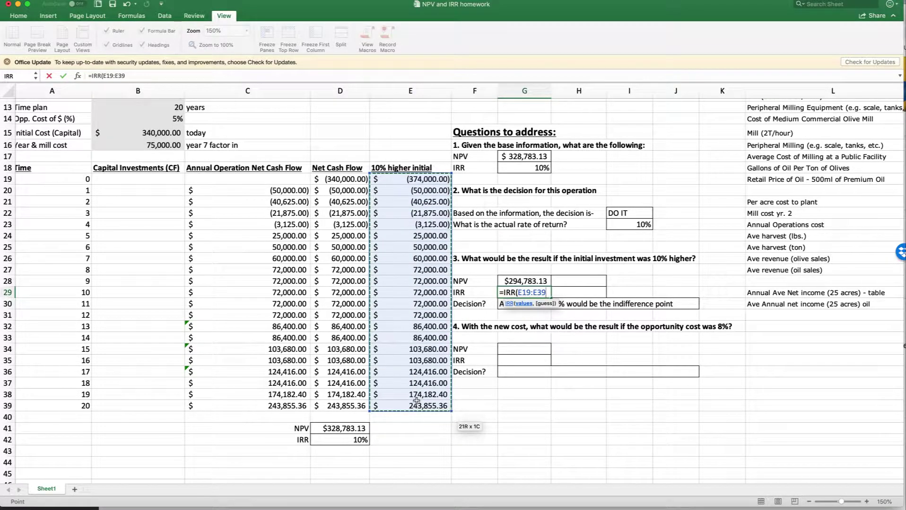
key(Return)
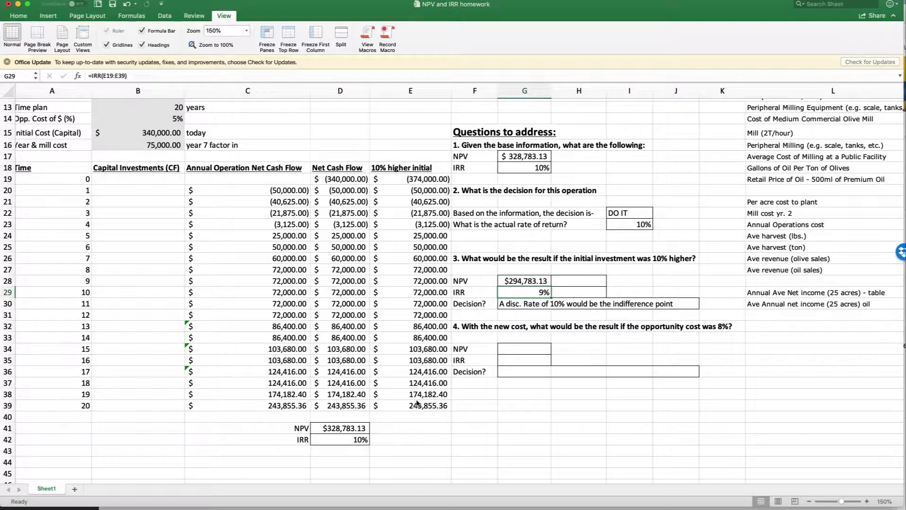
Step: Replace question 3's decision text in G30 with "DO IT"
scroll(418, 403, up, 5)
scroll(507, 363, down, 3)
click(513, 371)
key(Delete)
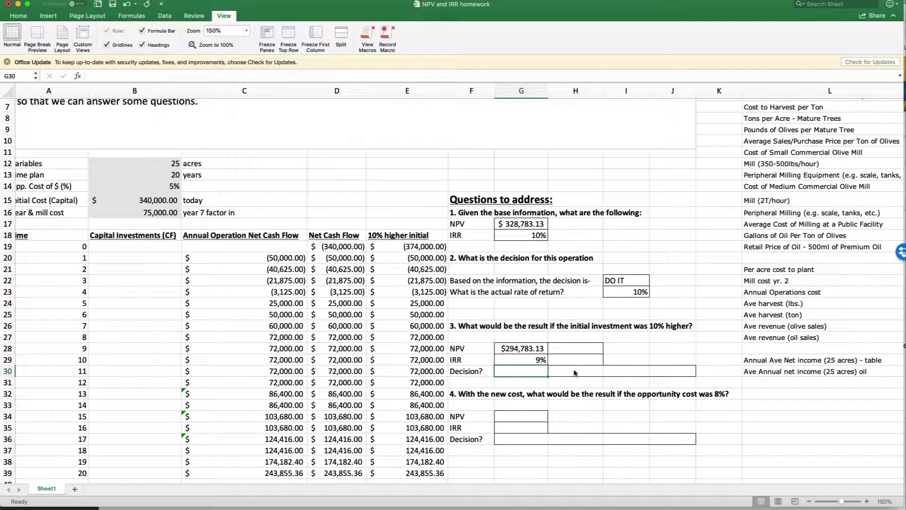
text(DO IT)
key(Return)
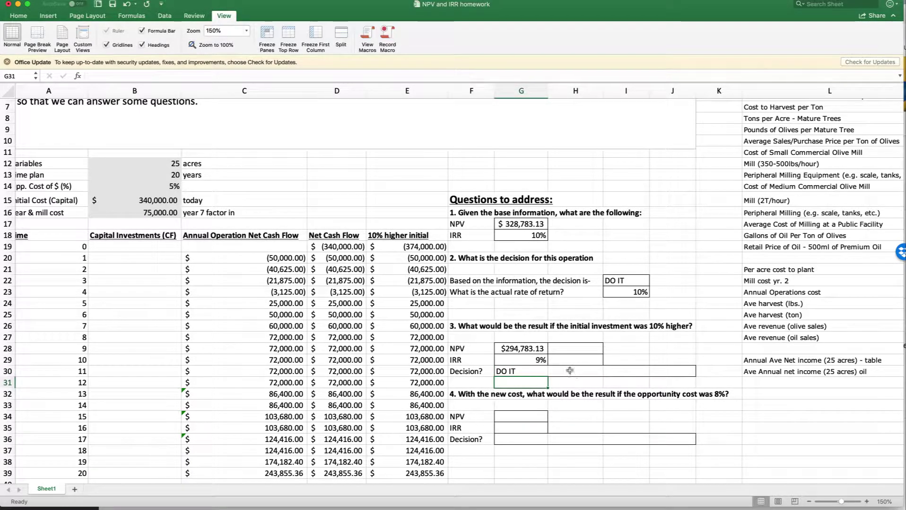
Step: Start an NPV formula in G34 for question 4 on the new cost with an 8% opportunity cost
drag(477, 393, 692, 390)
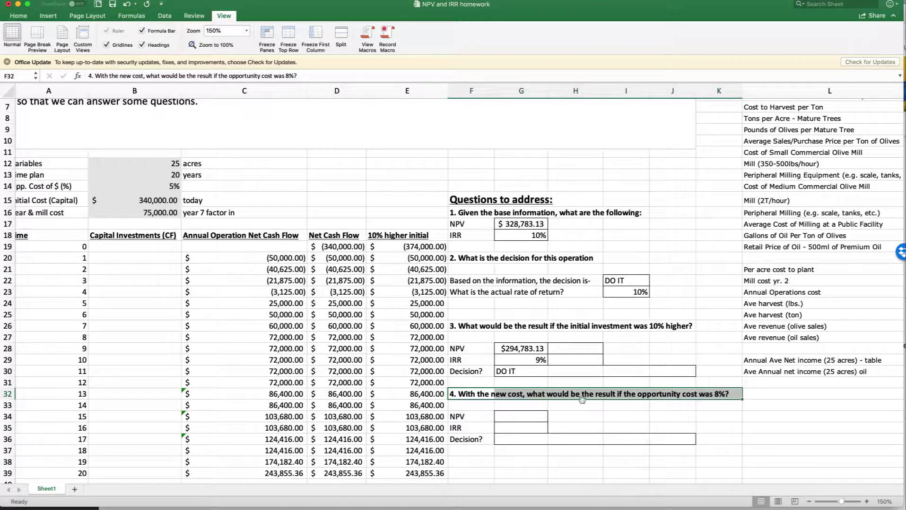
click(638, 395)
click(717, 394)
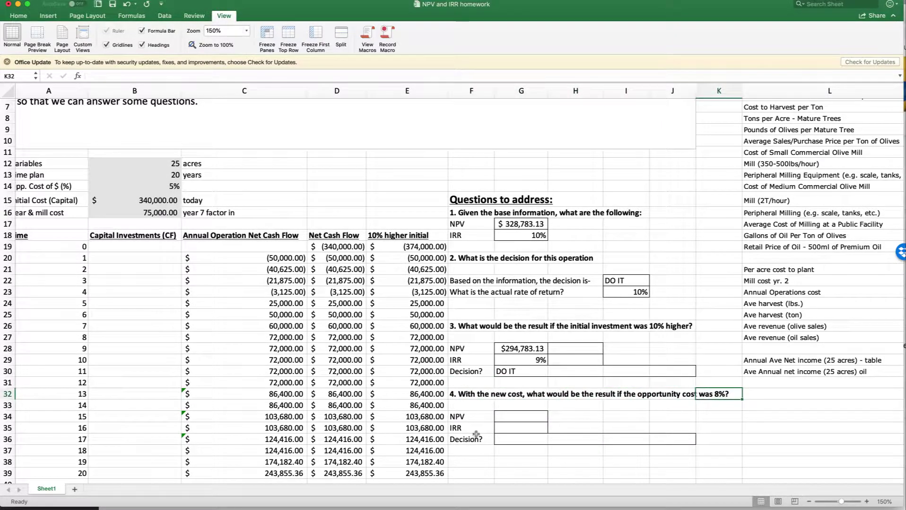
click(511, 419)
click(524, 361)
click(538, 416)
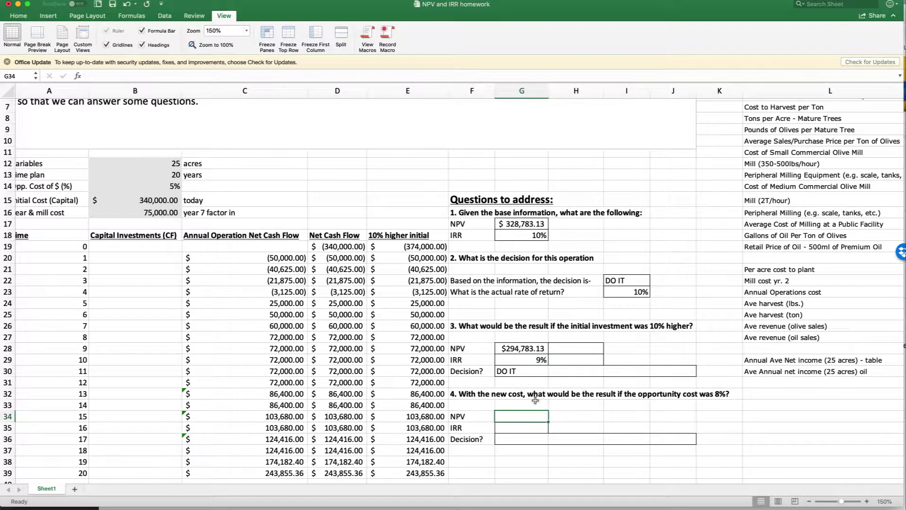
text(=NPV()
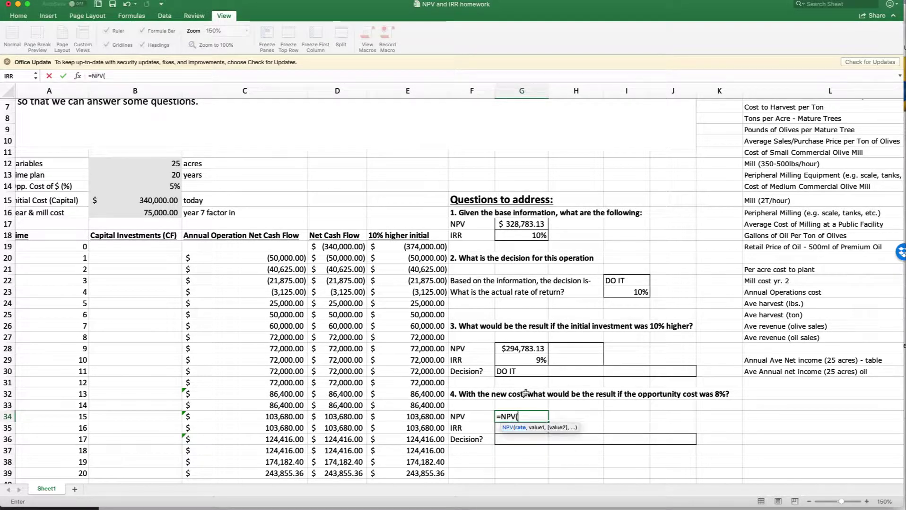
scroll(526, 394, right, 2)
scroll(526, 391, right, 1)
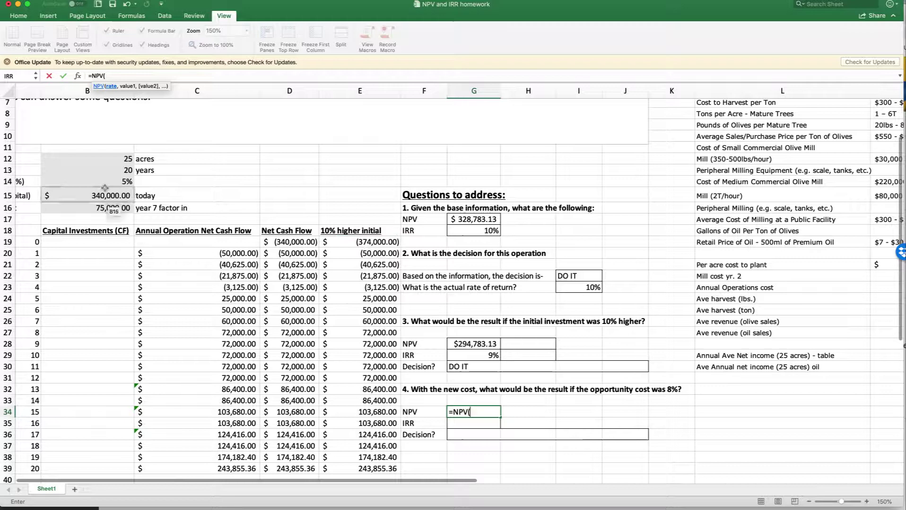
click(480, 354)
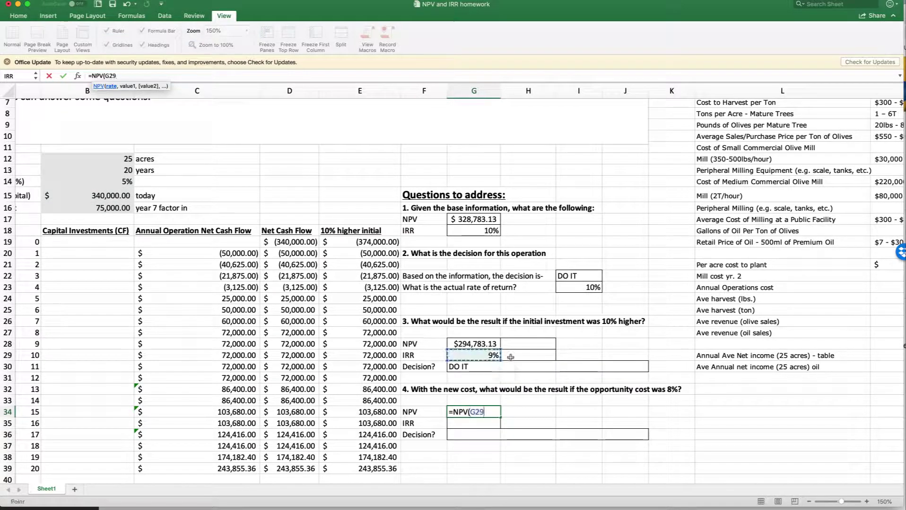
scroll(553, 374, left, 1)
scroll(553, 374, left, 2)
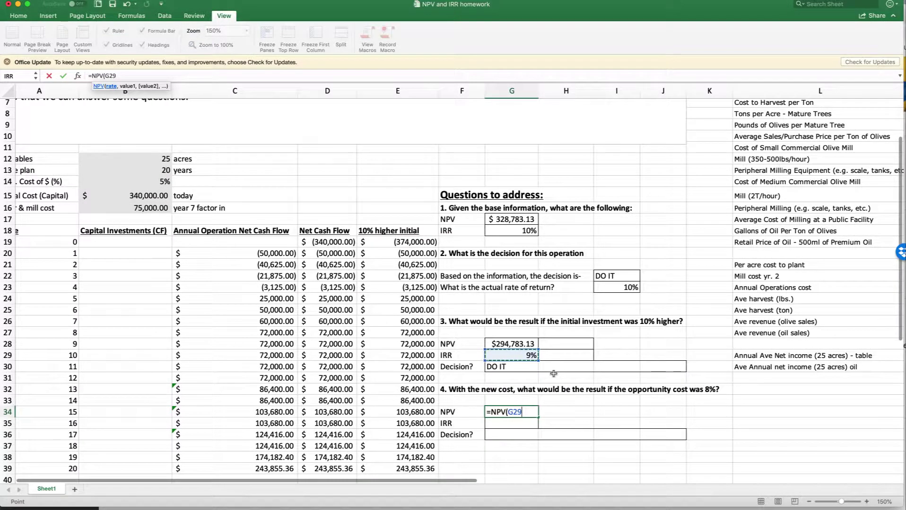
key(BackSpace)
key(BackSpace)
key(BackSpace)
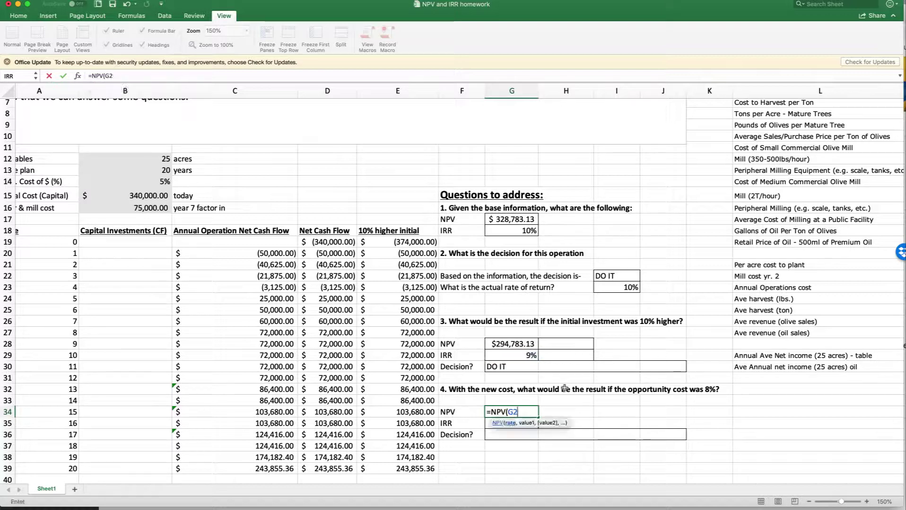
Step: Complete question 4's NPV formula in G34 as =NPV(.08,E20:E39)+E19
text(.08,)
drag(400, 253, 413, 469)
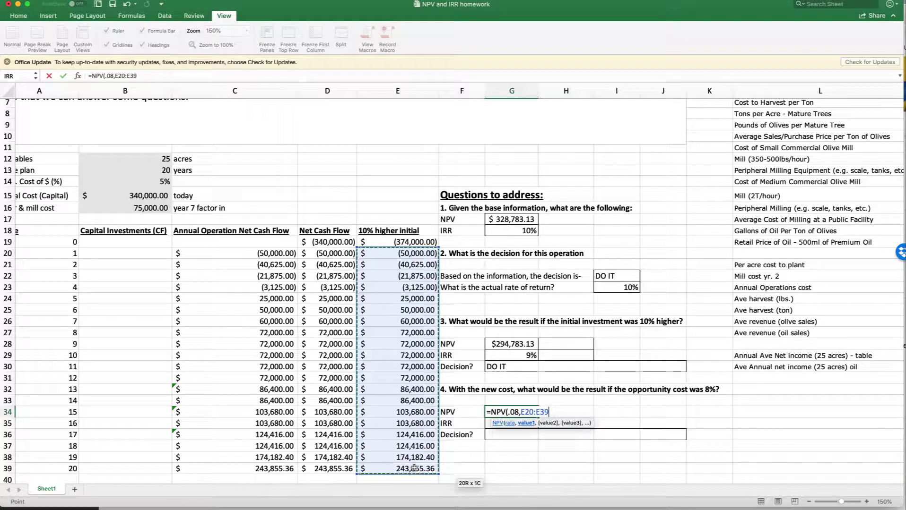
text())
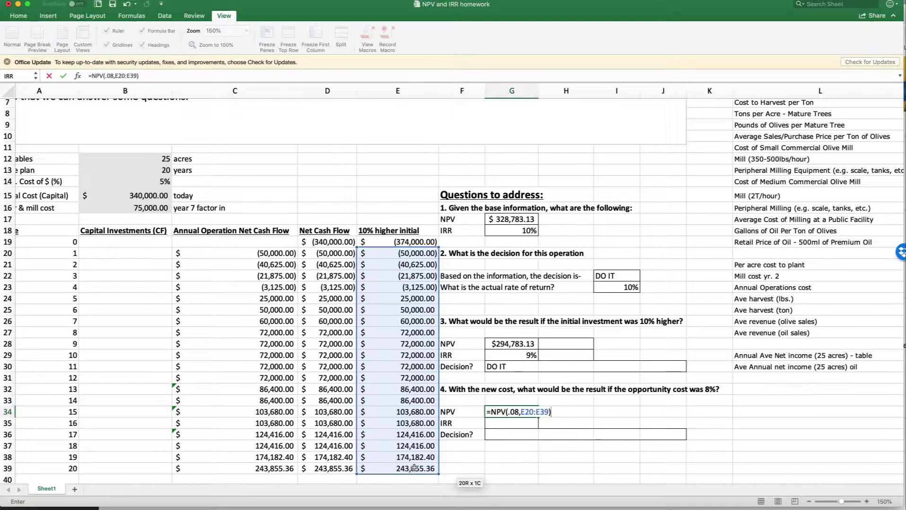
text(+)
click(407, 242)
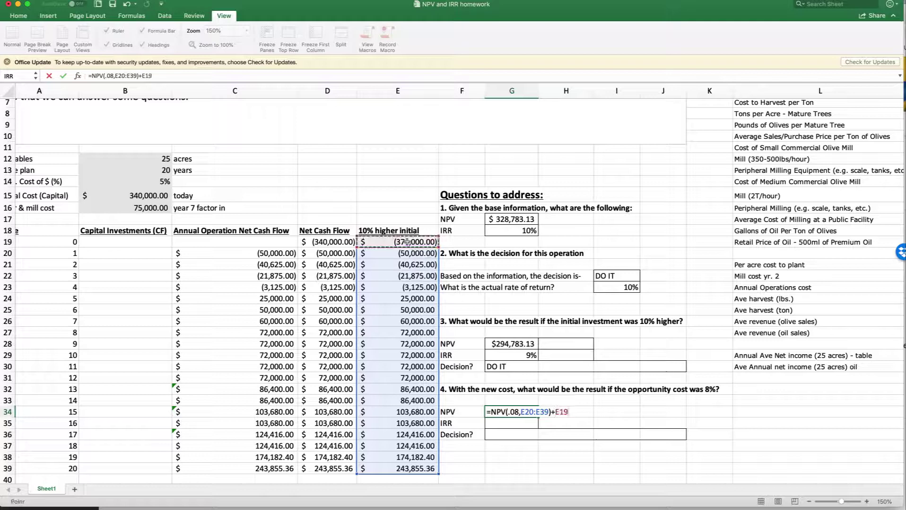
key(Return)
key(Up)
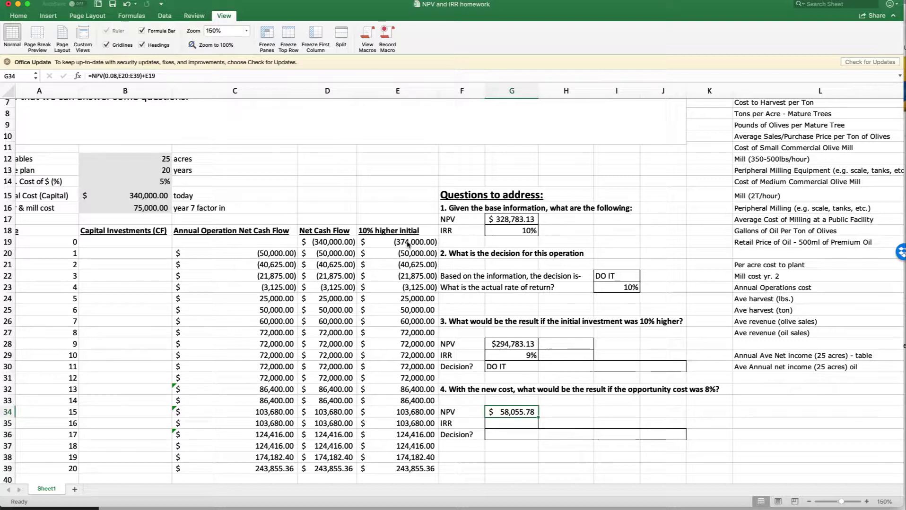
Step: Calculate question 4's IRR in G35 from the 10% higher initial column with =IRR(E19:E39)
click(524, 423)
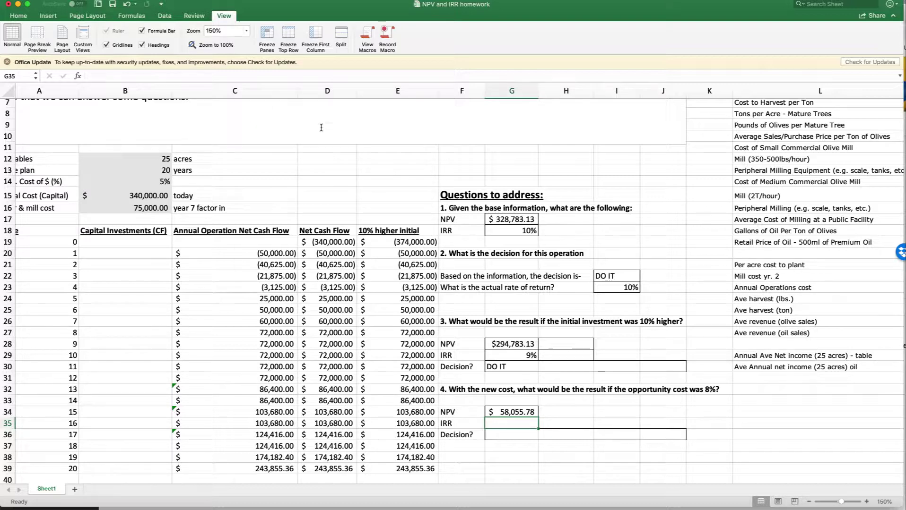
text(=IRR)
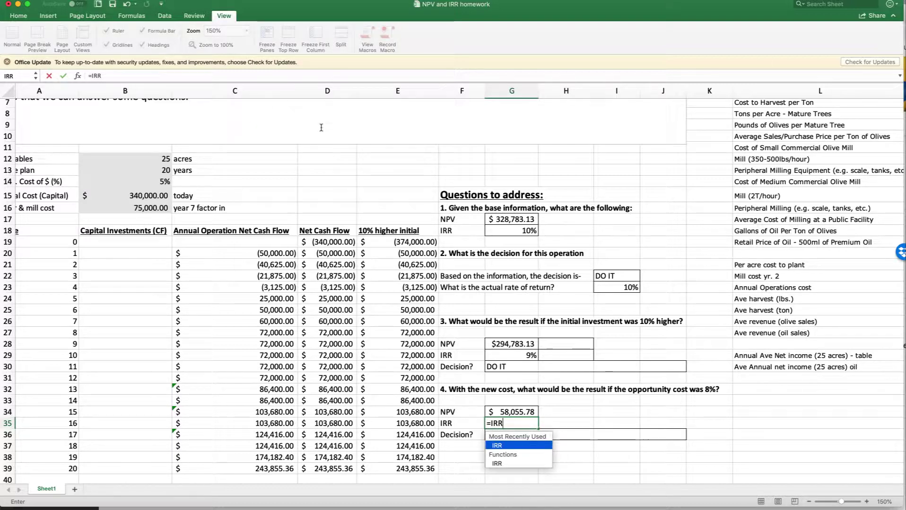
text(()
drag(397, 242, 406, 469)
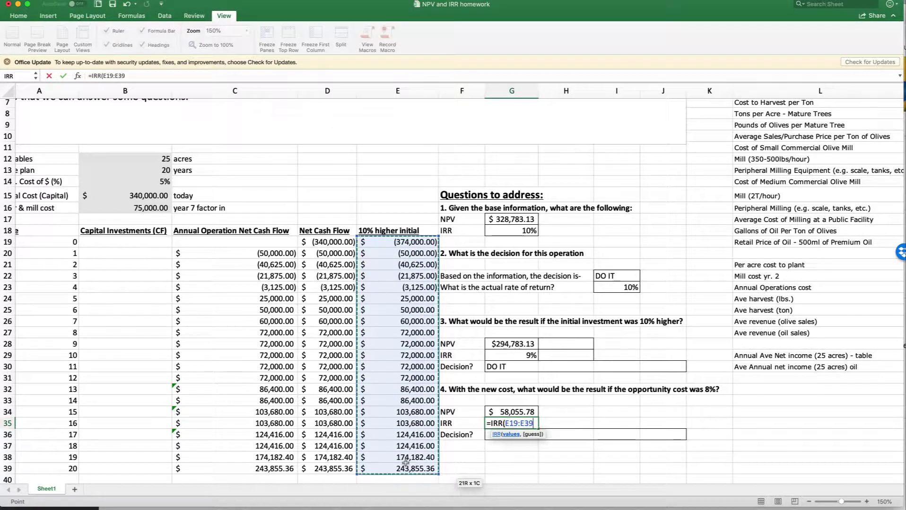
key(Return)
key(Up)
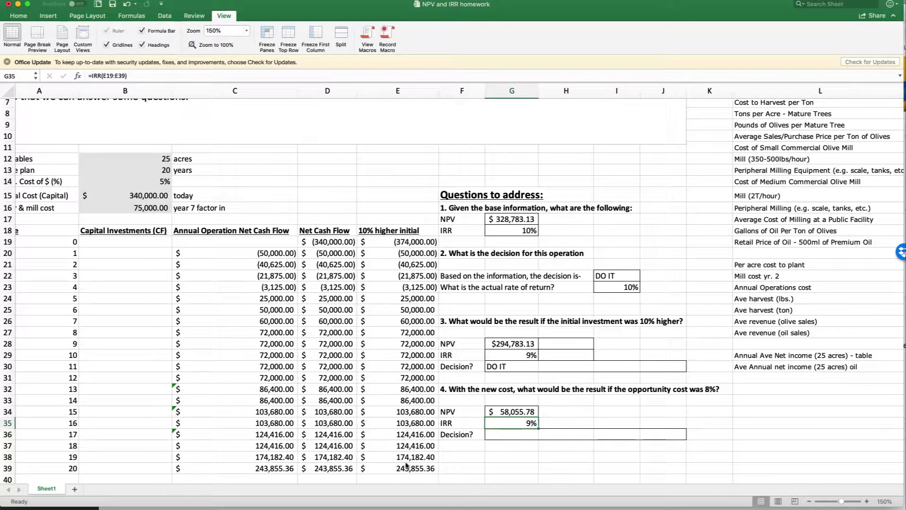
Step: Format question 4's IRR in G35 to show two decimal places
click(21, 16)
click(383, 45)
click(383, 45)
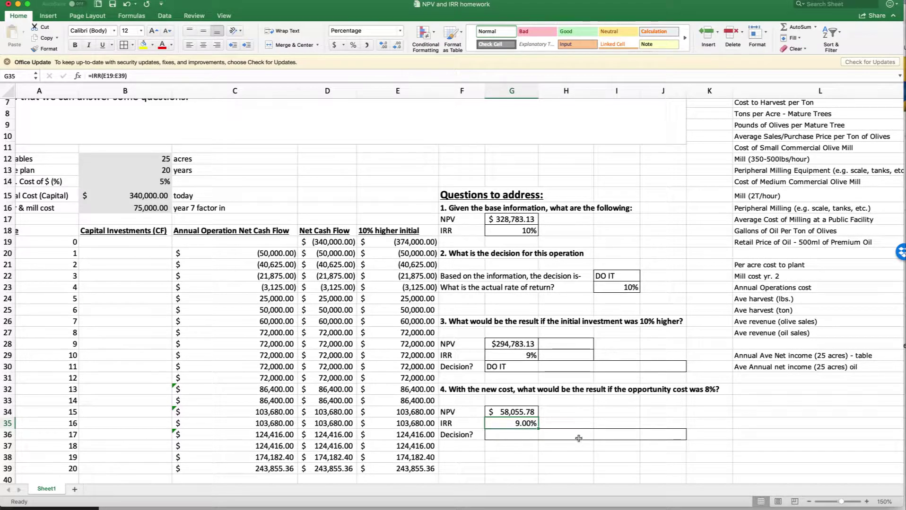
Step: Weigh question 4's NPV and IRR against the 8% opportunity cost and enter the decision "DO IT" in G36
click(714, 391)
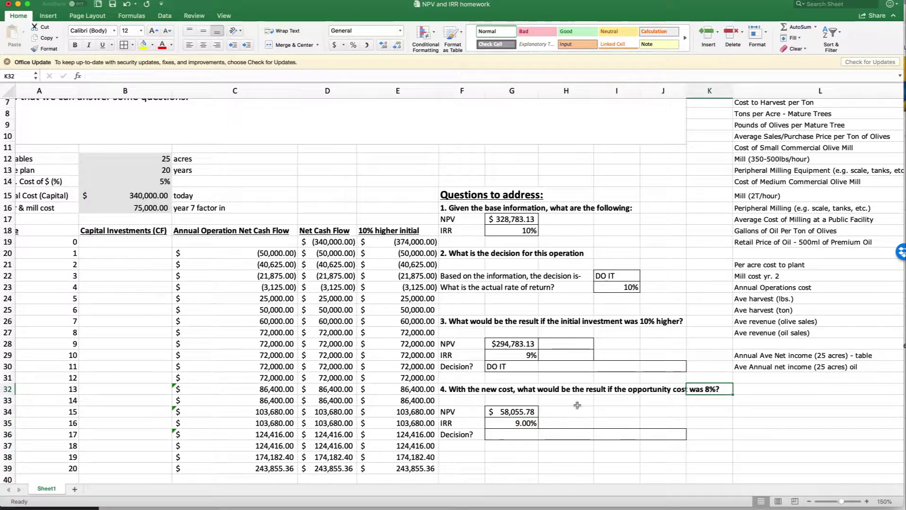
click(518, 366)
click(519, 412)
drag(519, 412, 520, 423)
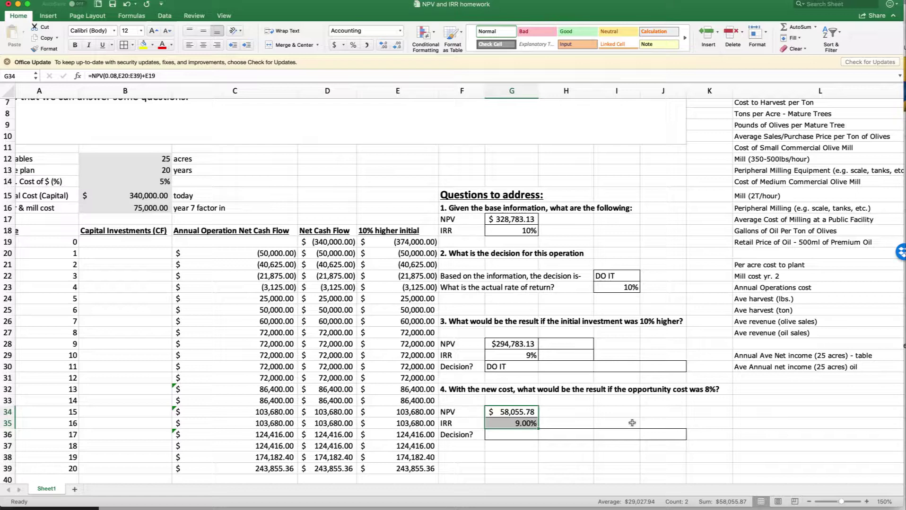
click(521, 434)
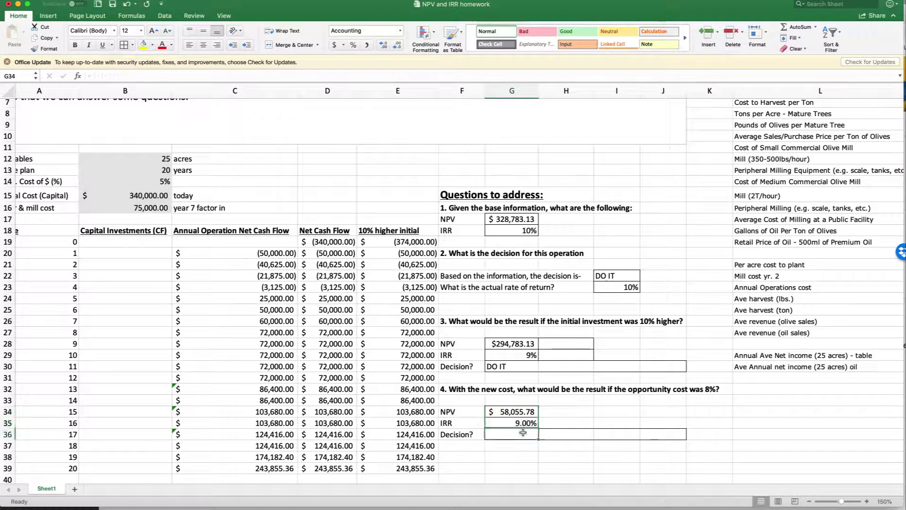
text(DO IT)
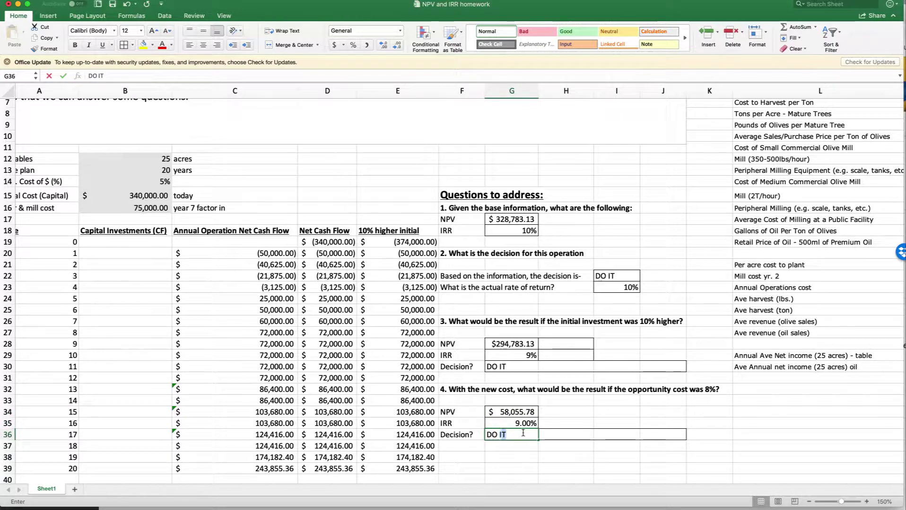
key(Return)
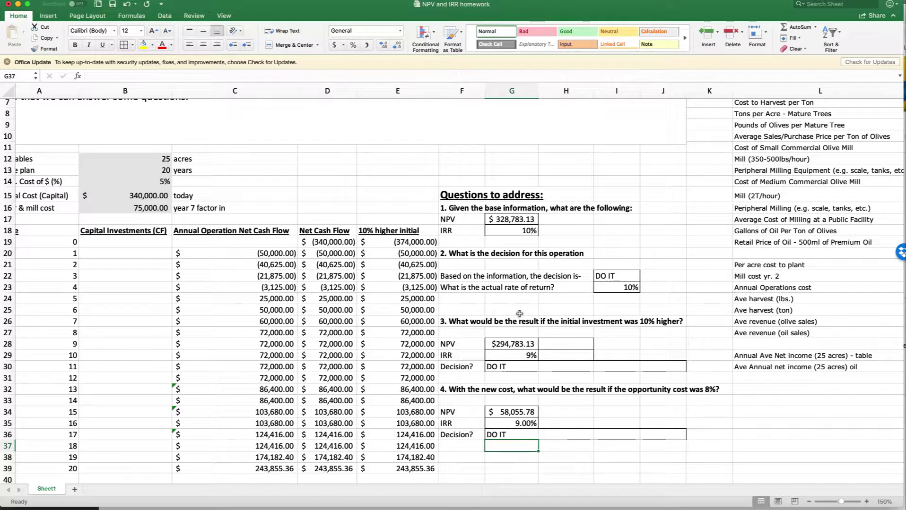
Step: Compare the year 0 values in the Net Cash Flow and 10% higher initial columns
scroll(519, 313, down, 2)
scroll(519, 313, down, 2)
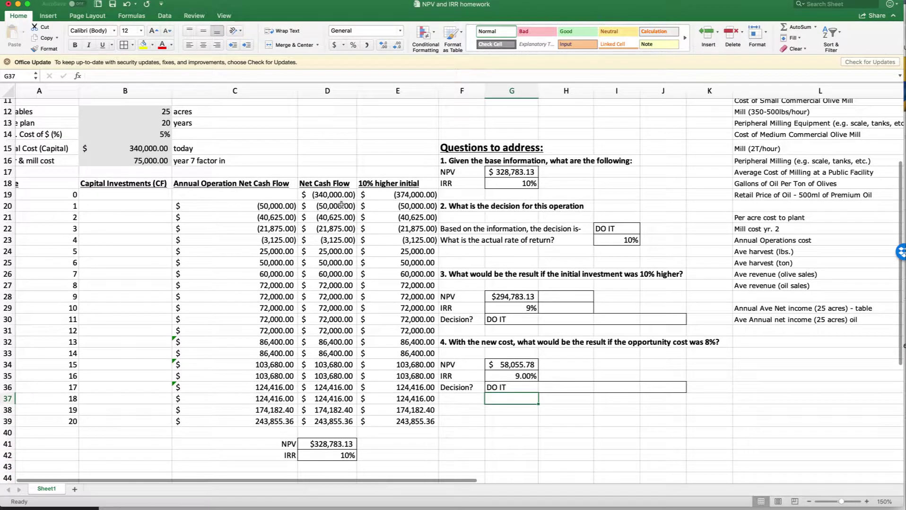
drag(331, 195, 383, 196)
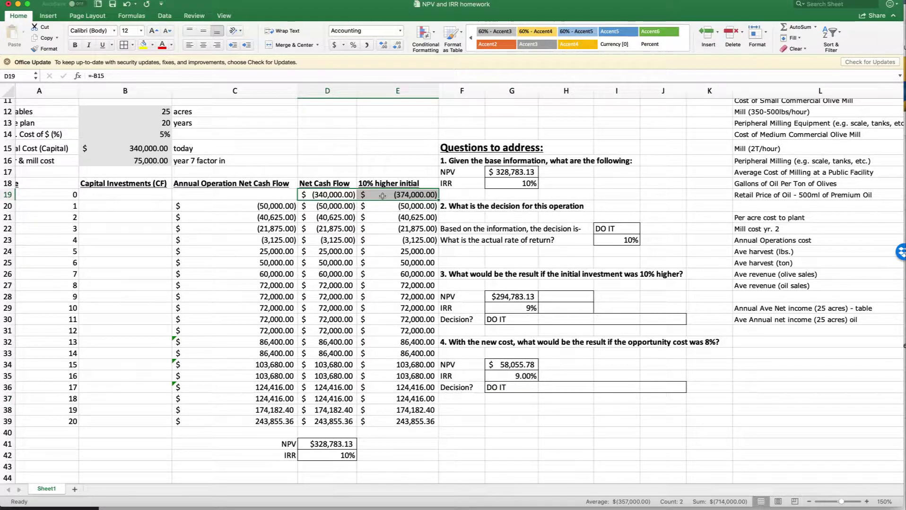
mouse_move(336, 240)
mouse_down()
mouse_move(336, 206)
mouse_move(336, 239)
mouse_up()
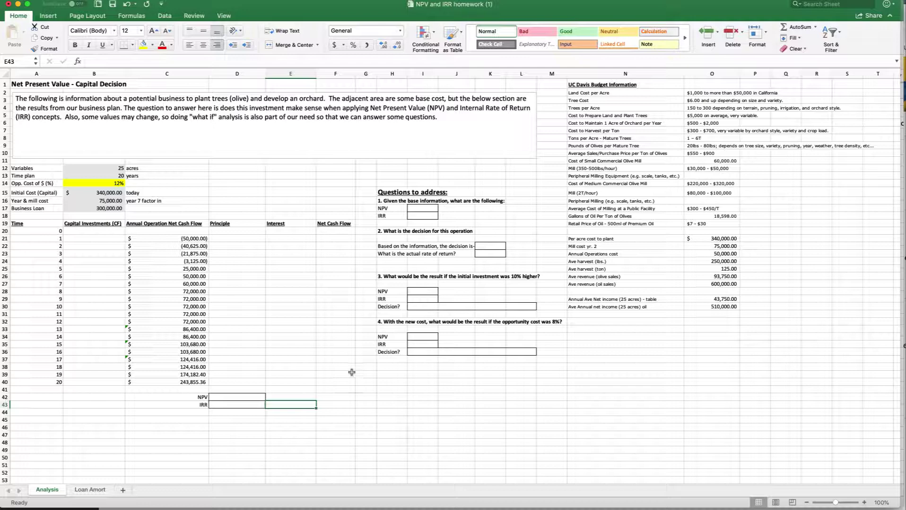
Step: Zoom the "NPV and IRR homework (1)" workbook's Analysis sheet to 150% and examine its opportunity cost rate
scroll(351, 373, down, 1)
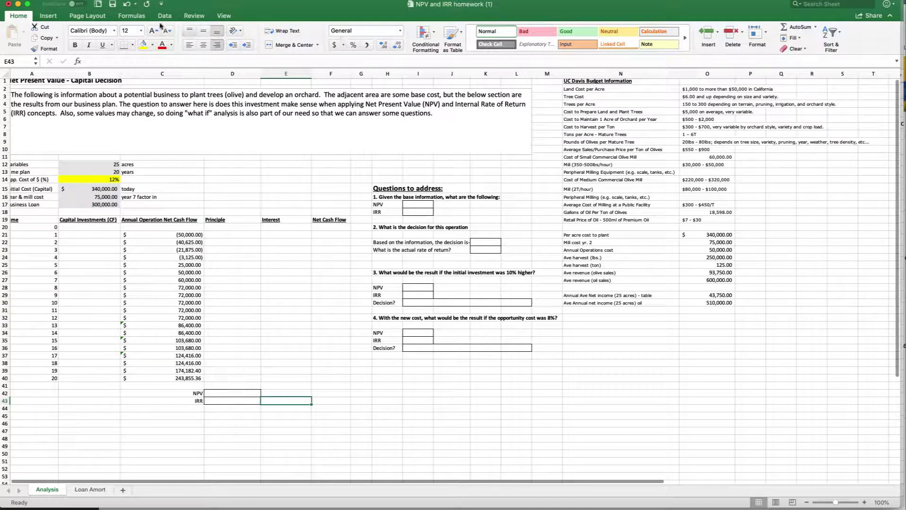
click(224, 15)
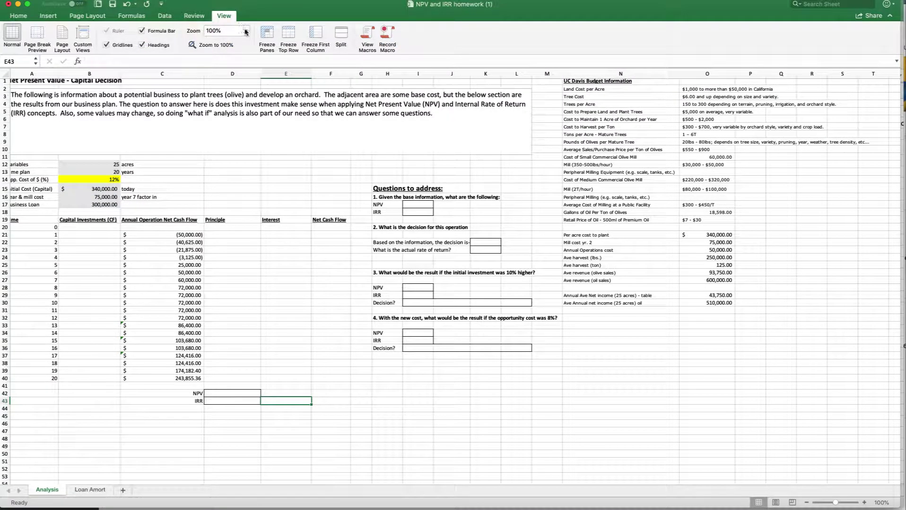
click(246, 30)
click(242, 53)
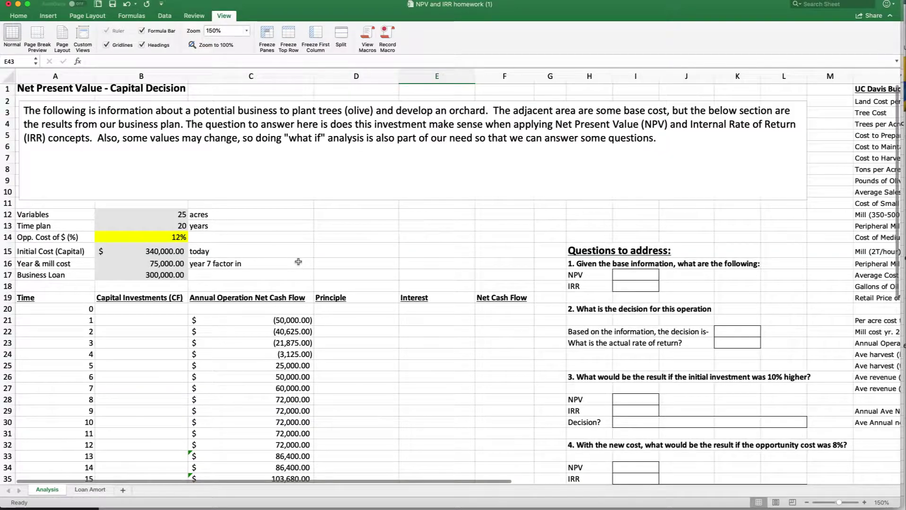
click(153, 234)
scroll(66, 238, right, 1)
drag(66, 237, 129, 235)
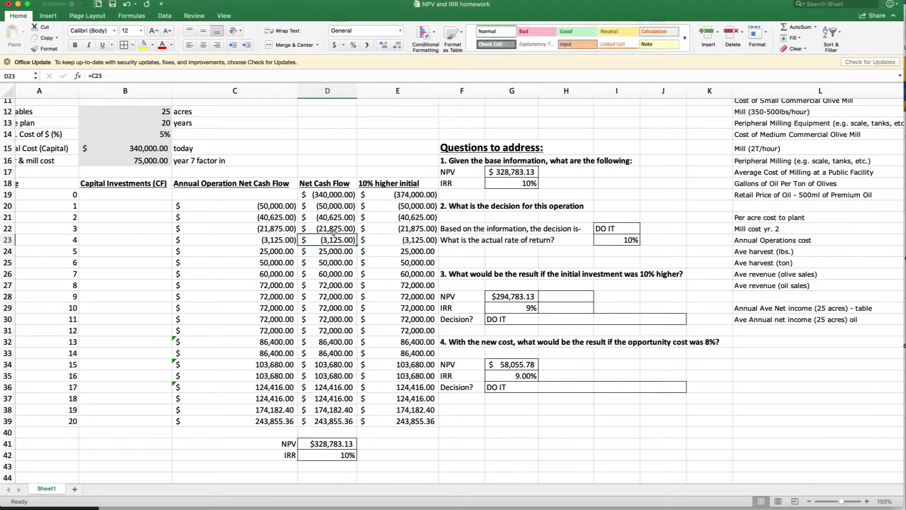
Step: In the "NPV and IRR homework" workbook, set the opportunity cost in B14 to 12% and check the NPVs in D41 and G28
click(170, 134)
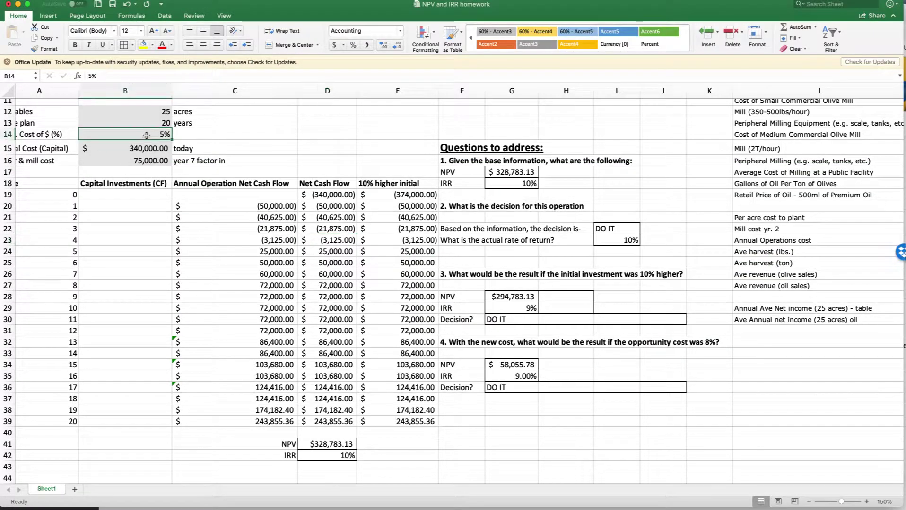
text(12)
key(Return)
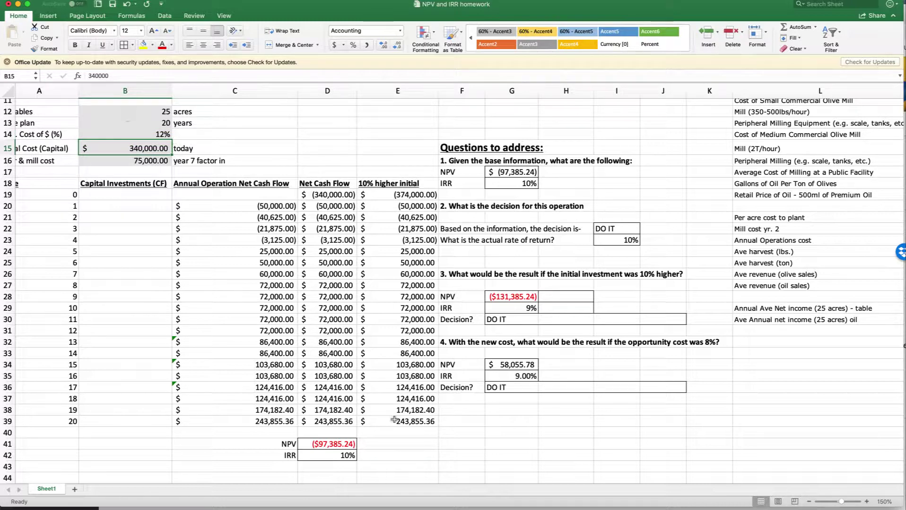
click(344, 443)
click(512, 296)
Step: Set the opportunity cost in B14 back to 5%
click(157, 137)
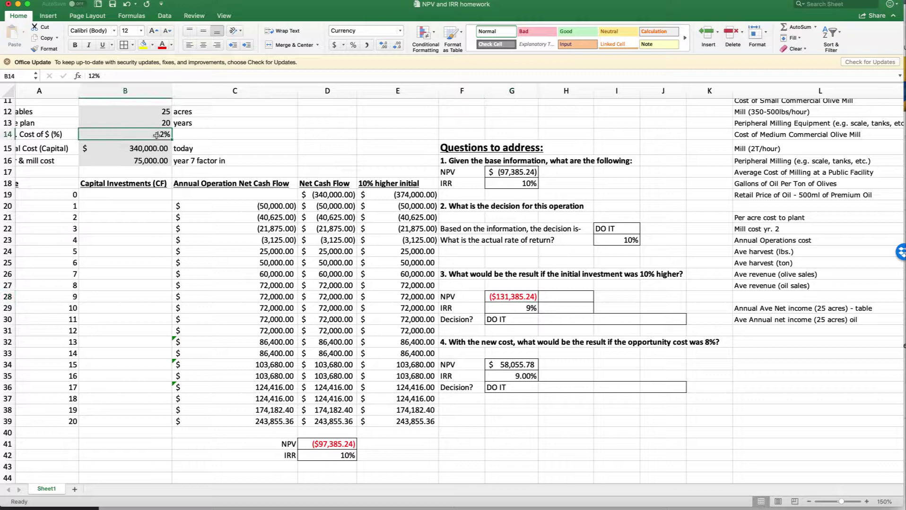
text(5)
key(Return)
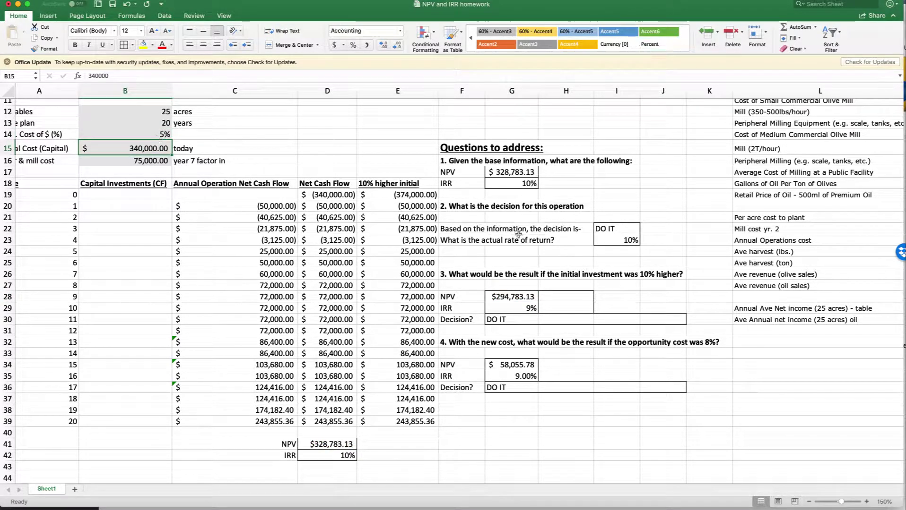
Step: Check the base-case IRR in D42 and the higher-cost IRR in G29
click(344, 456)
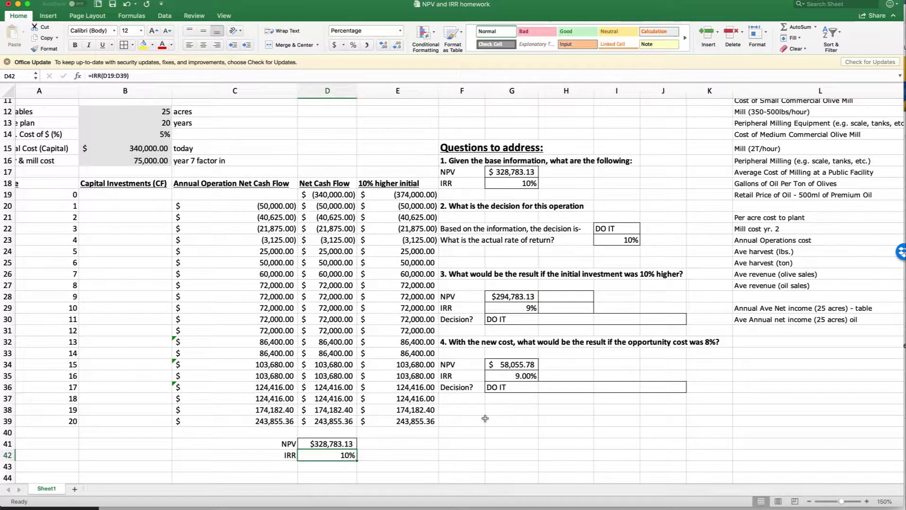
click(523, 309)
scroll(524, 309, down, 1)
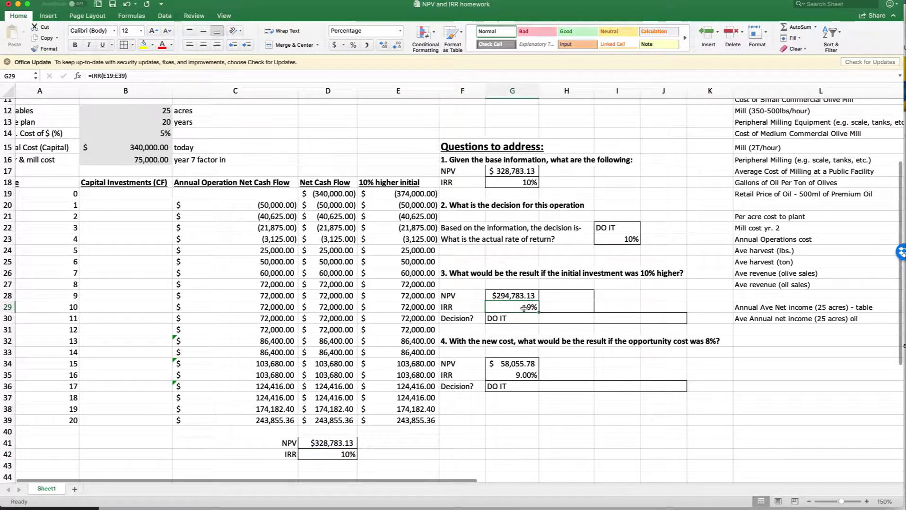
Step: In the "NPV and IRR homework (1)" workbook, examine the Analysis sheet's opportunity cost, initial cost, annual cash flows, and Principle and Interest columns
click(17, 5)
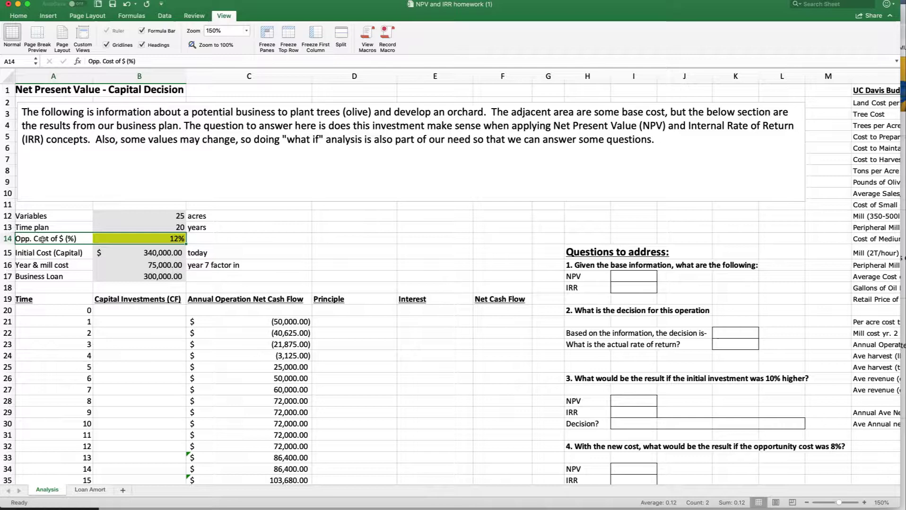
shift+click(101, 243)
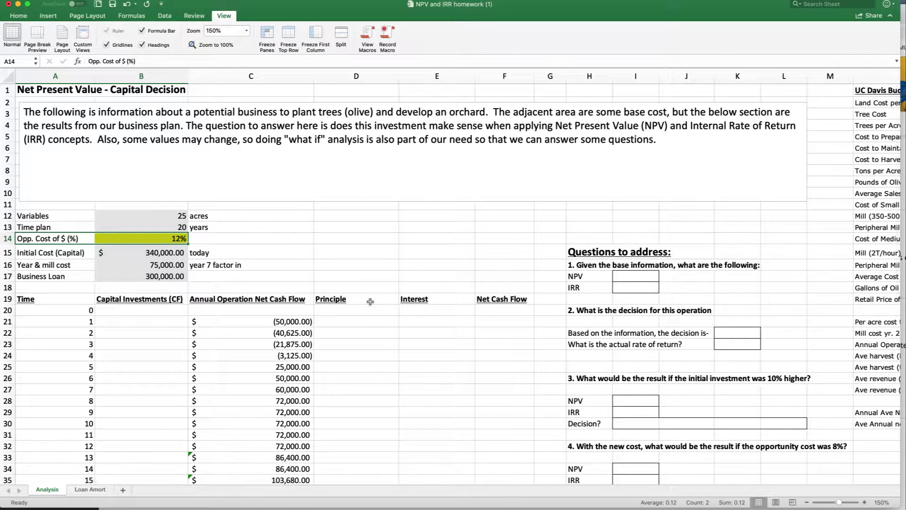
scroll(402, 327, down, 3)
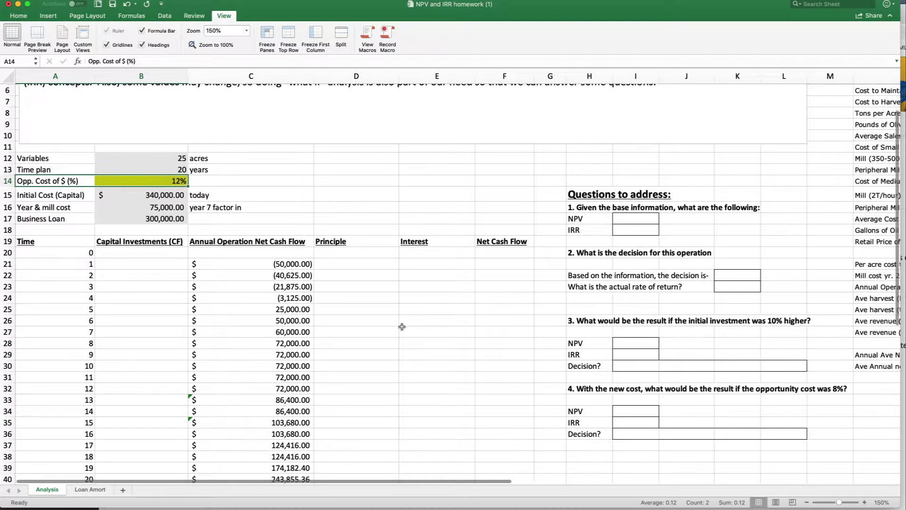
click(163, 188)
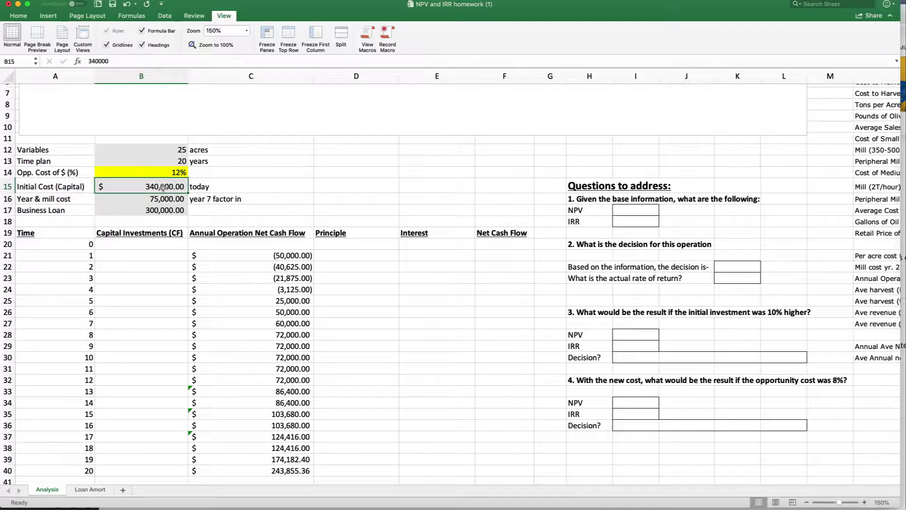
drag(278, 254, 289, 459)
drag(341, 236, 426, 429)
drag(435, 465, 429, 462)
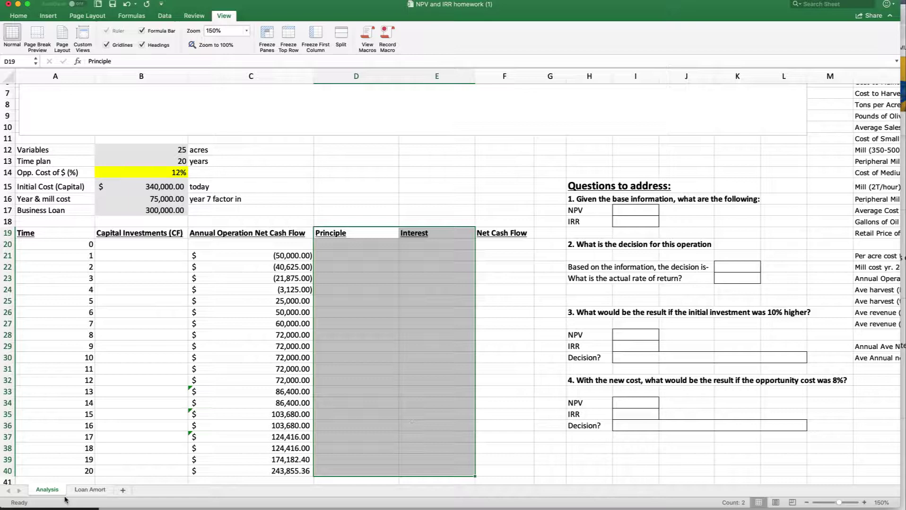
Step: Examine the loan term, rate and amount in B3:B5 and the payment schedule on the Loan Amort sheet
click(95, 492)
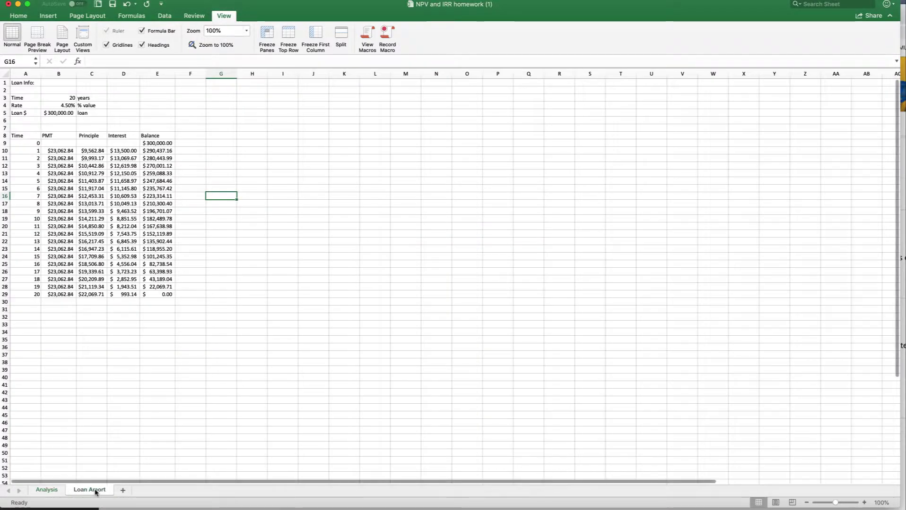
click(66, 98)
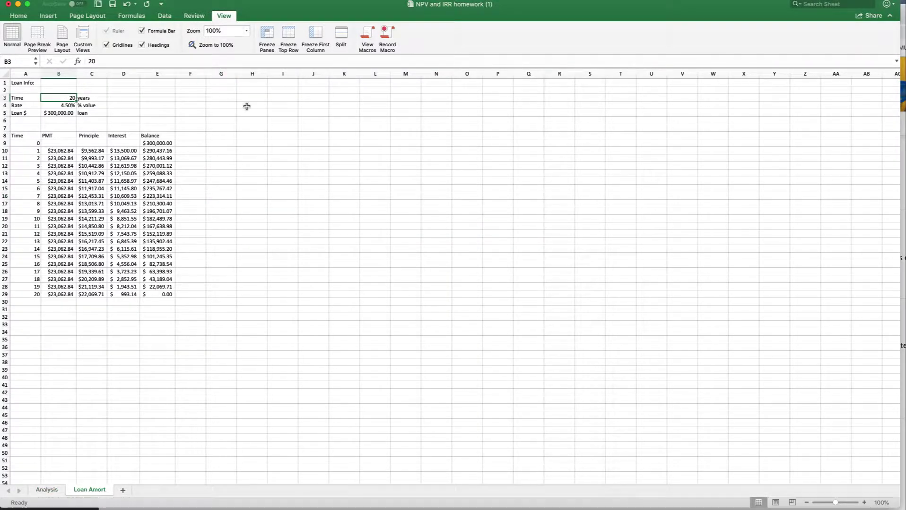
click(66, 106)
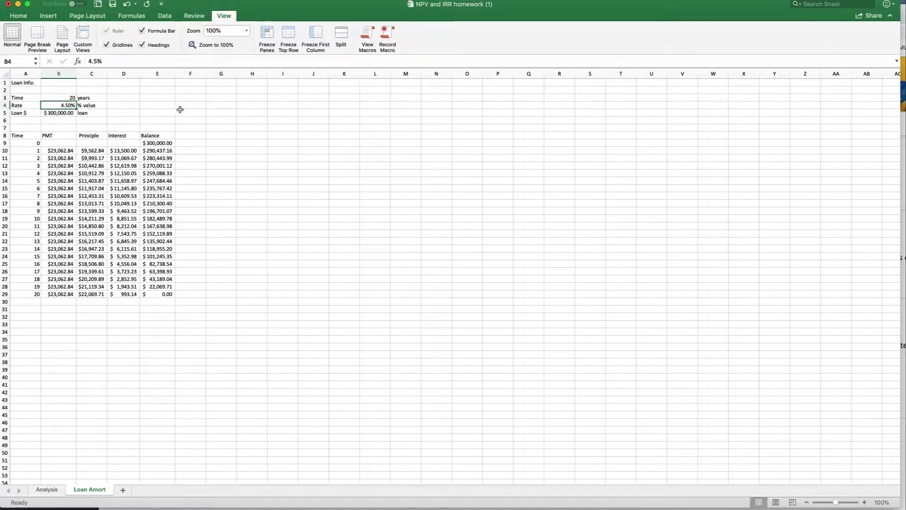
click(59, 113)
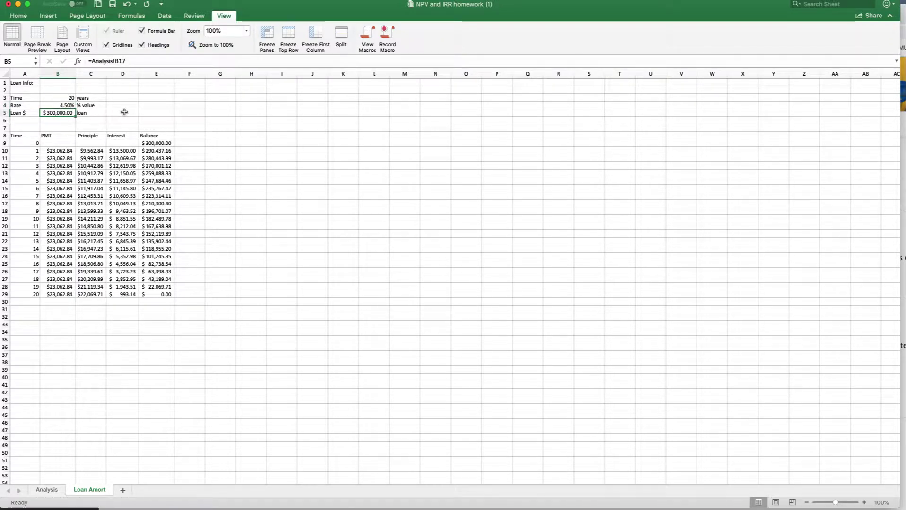
drag(65, 150, 158, 286)
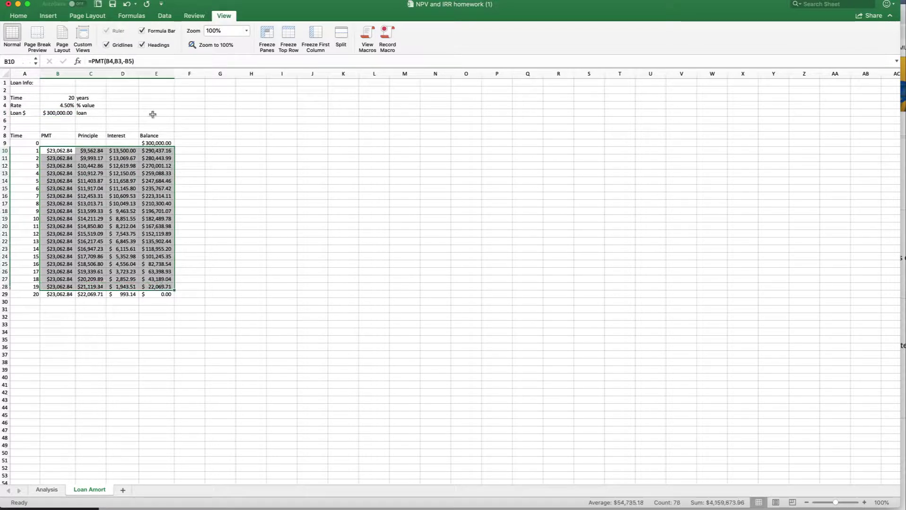
Step: Inspect the formulas behind the starting balance in E9 and the loan payments in B10 and B11
double_click(161, 144)
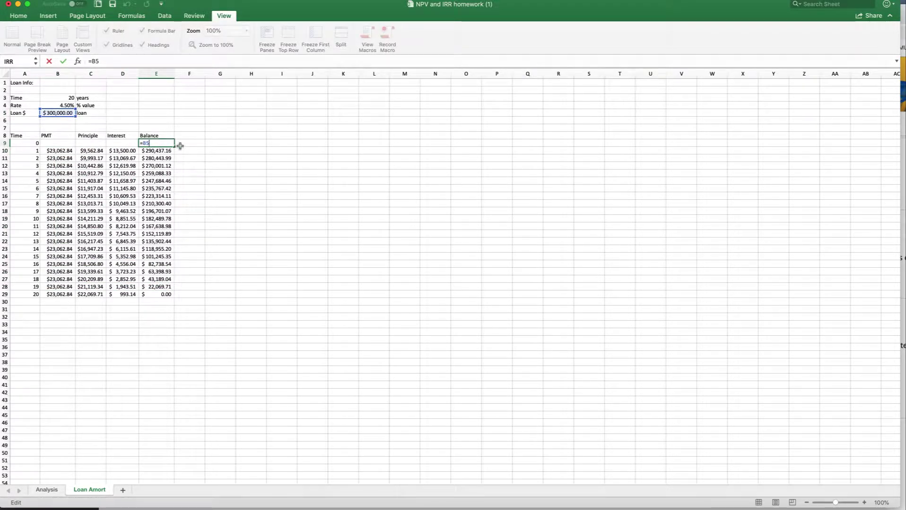
key(Return)
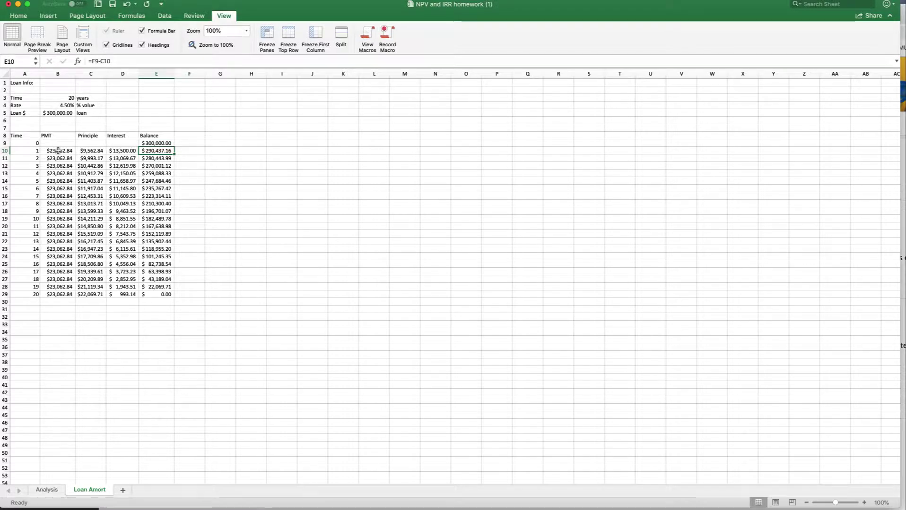
double_click(58, 150)
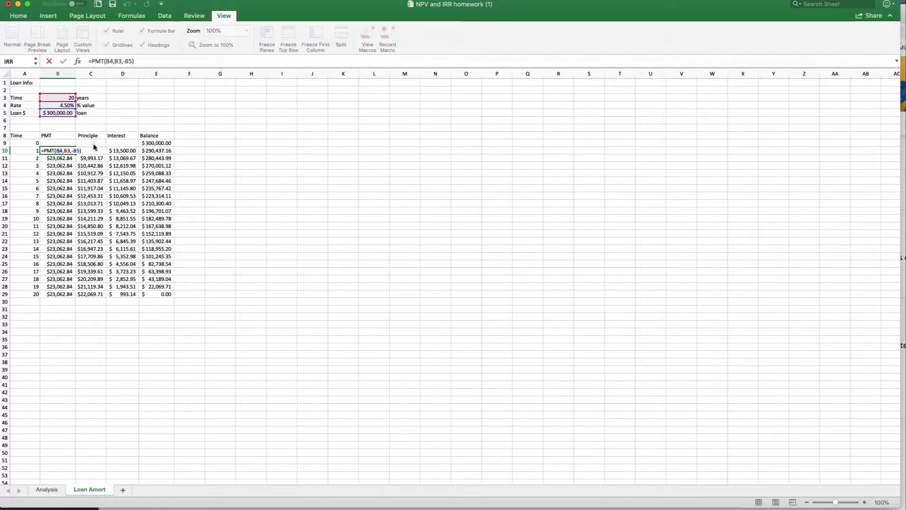
key(Return)
double_click(52, 161)
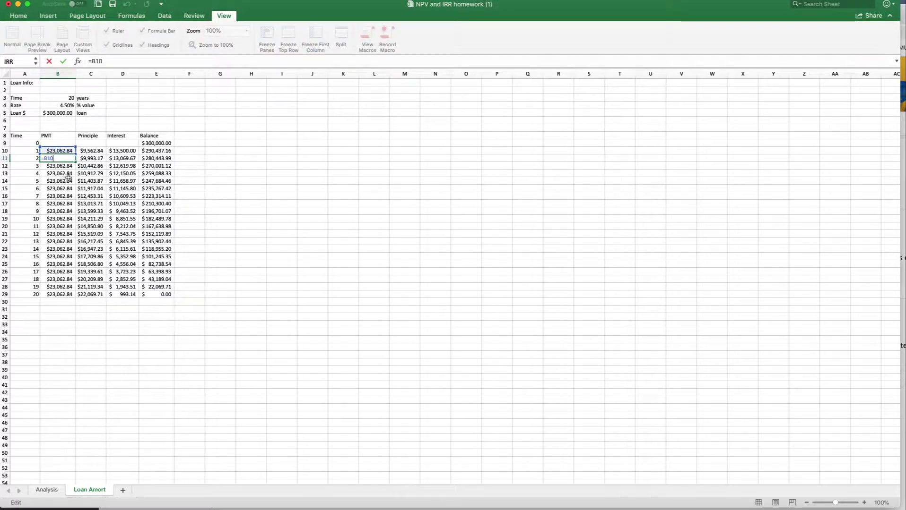
key(Return)
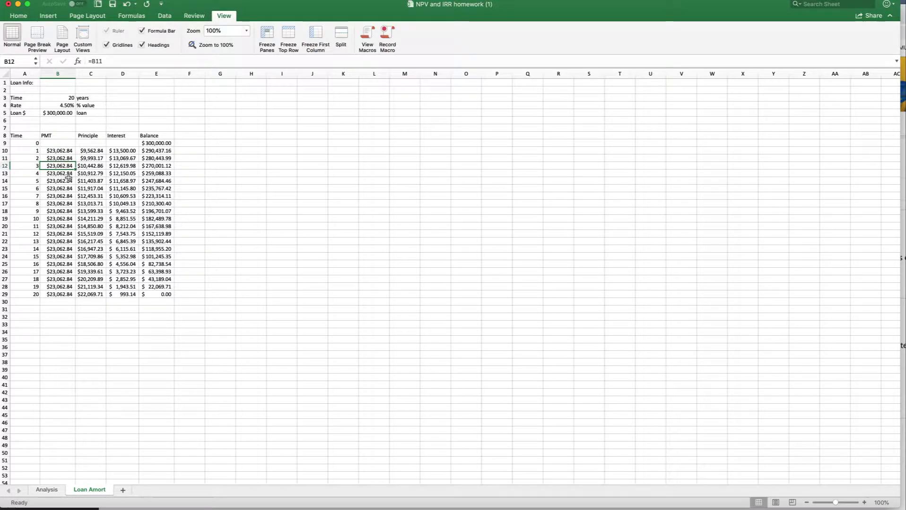
Step: Inspect the year 1 interest formula in D10 and the principal formula in C10, including the fixed rate reference
double_click(117, 150)
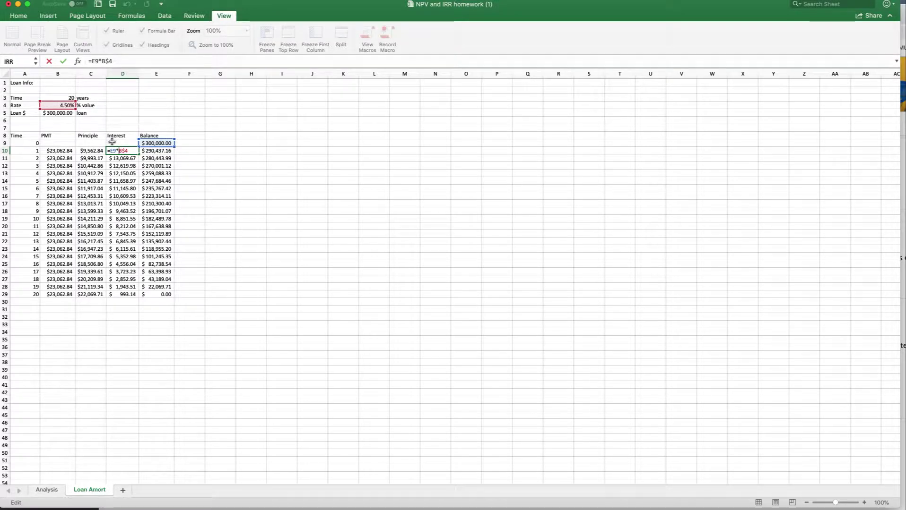
key(Return)
double_click(96, 150)
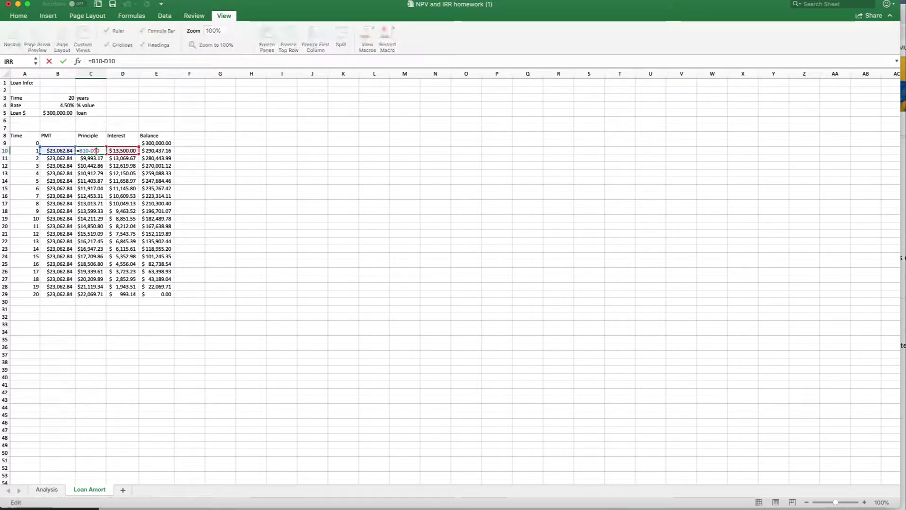
key(Return)
drag(58, 150, 151, 154)
click(121, 151)
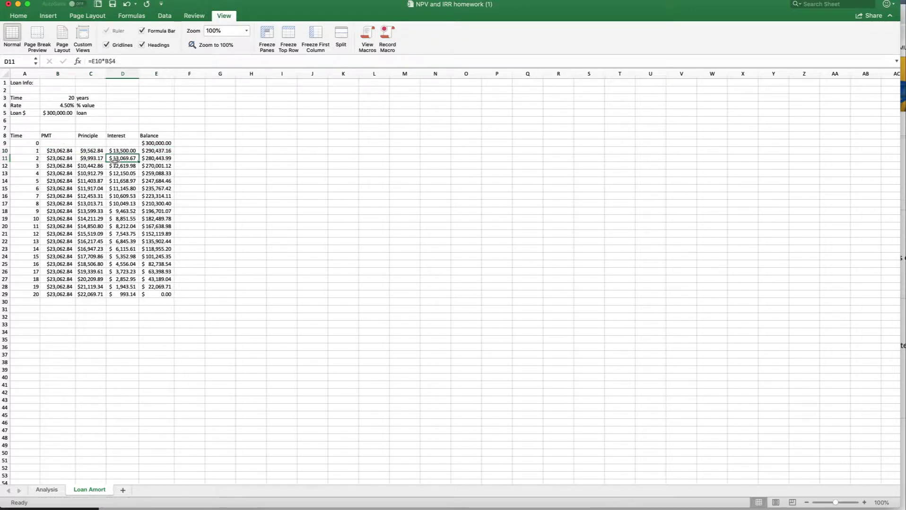
double_click(121, 152)
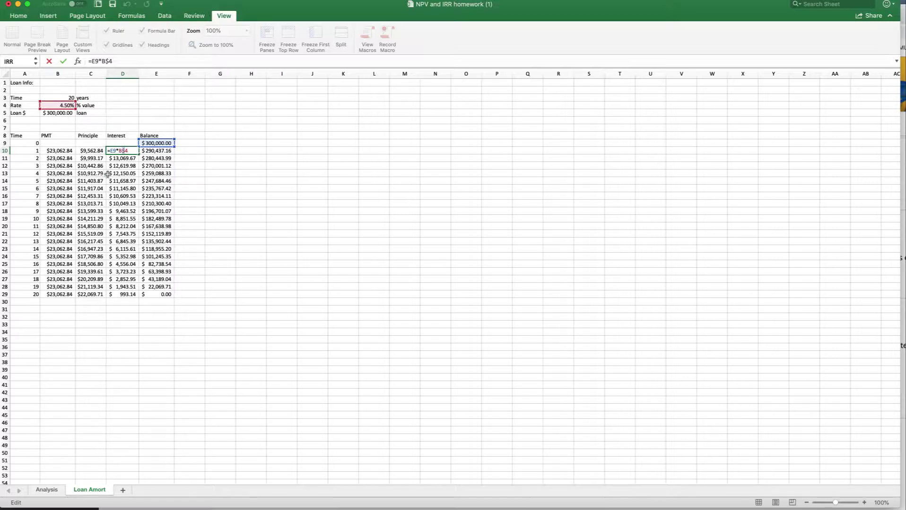
key(Return)
Step: Check the final loan balance in E29 and compare Loan Amort's Principle and Interest columns with those on the Analysis sheet
click(162, 295)
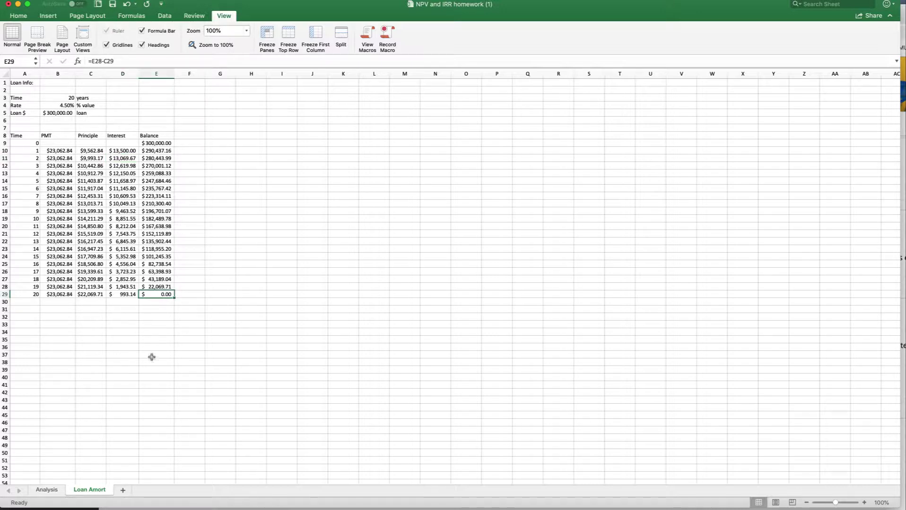
drag(84, 133, 115, 294)
scroll(114, 339, right, 1)
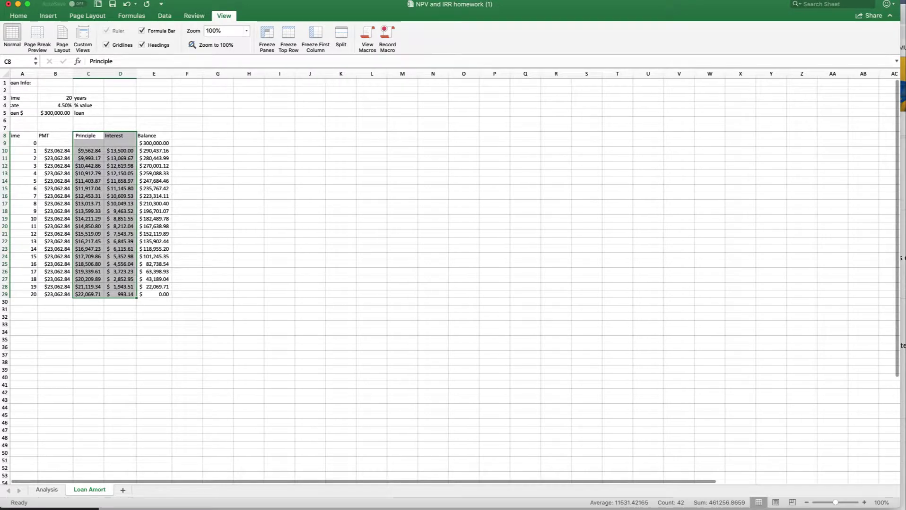
key(ctrl+Page_Up)
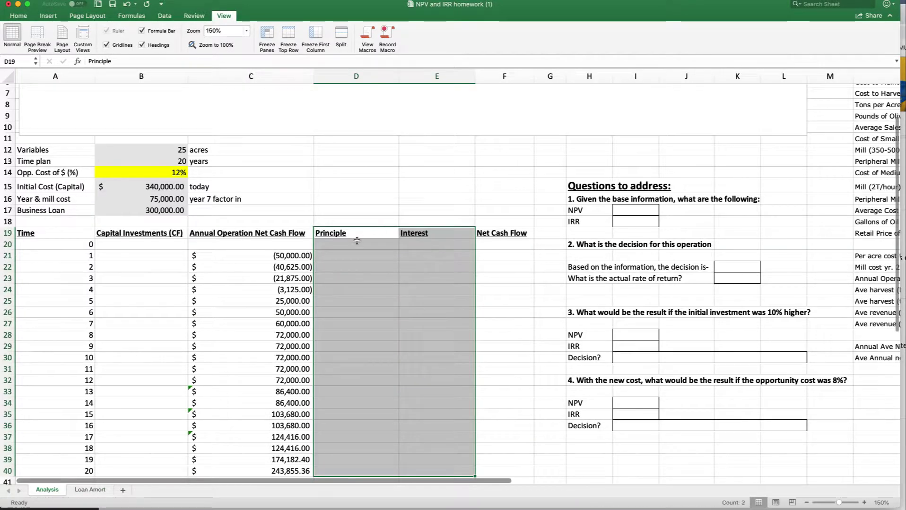
drag(343, 256, 350, 278)
drag(344, 234, 409, 303)
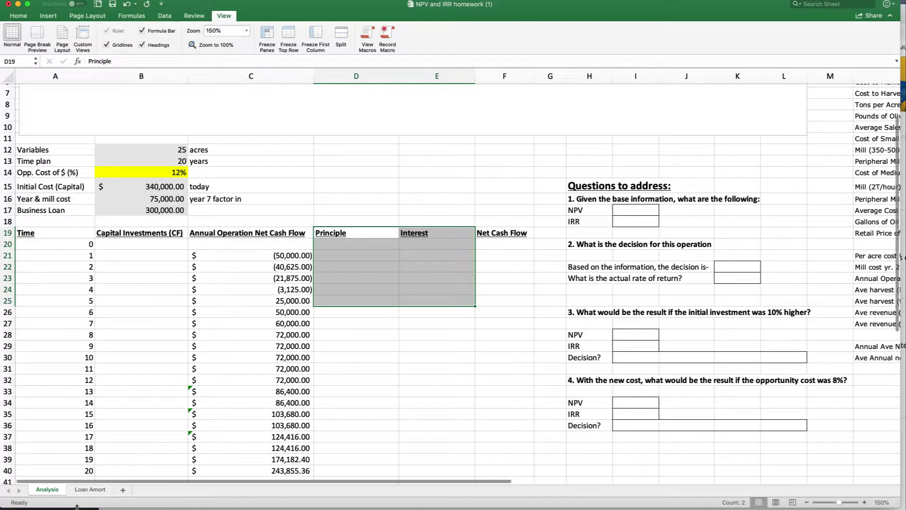
click(89, 490)
click(56, 151)
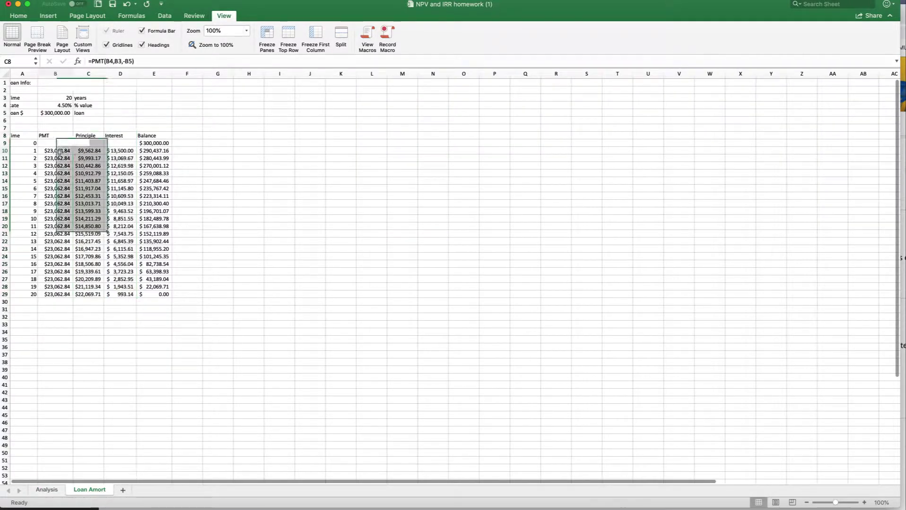
click(45, 490)
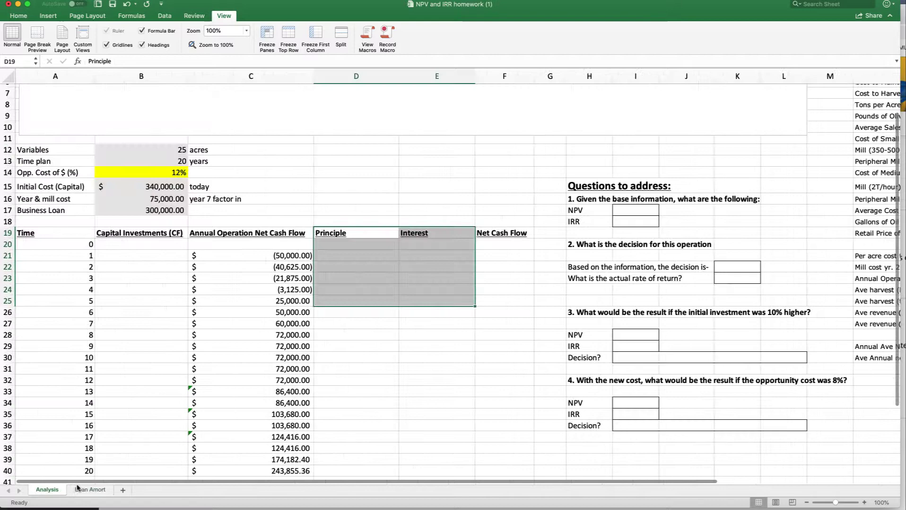
Step: Link the year 1 Principle in D21 of the Analysis sheet to the loan schedule with ='Loan Amort'!C10
scroll(154, 472, down, 1)
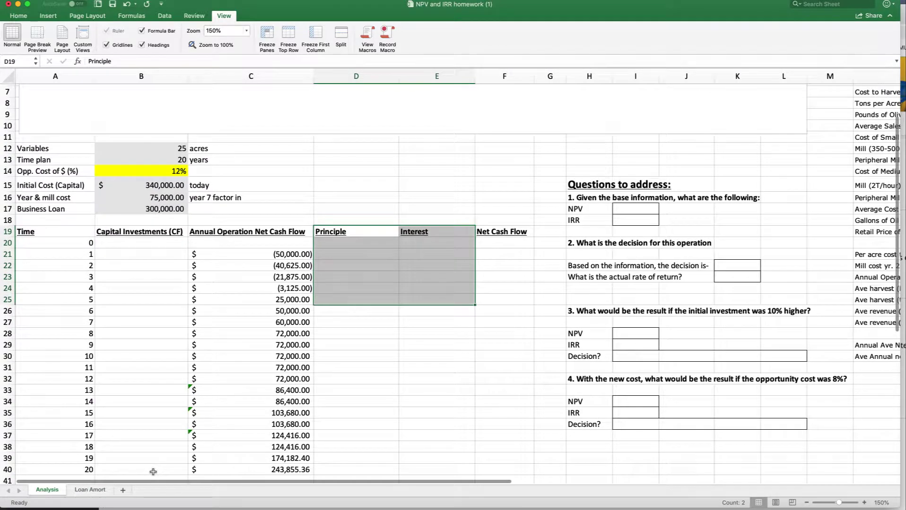
click(439, 77)
scroll(439, 76, up, 1)
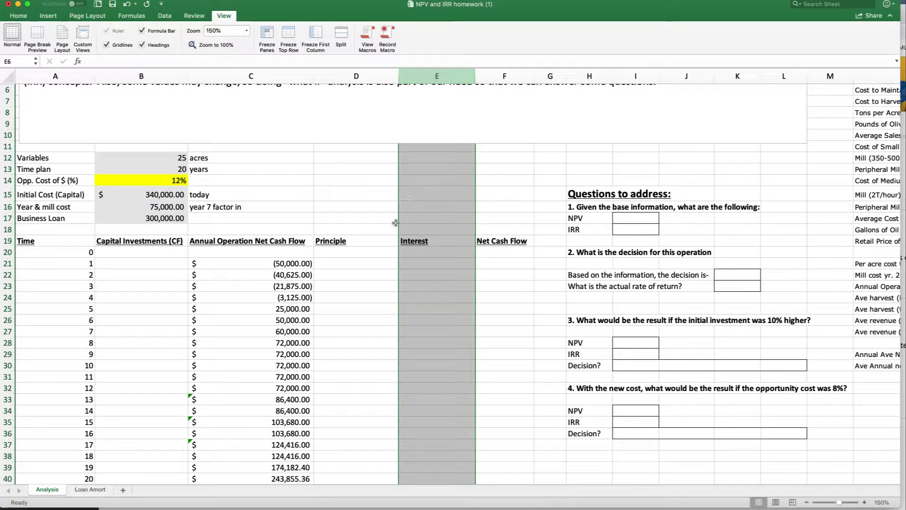
click(359, 262)
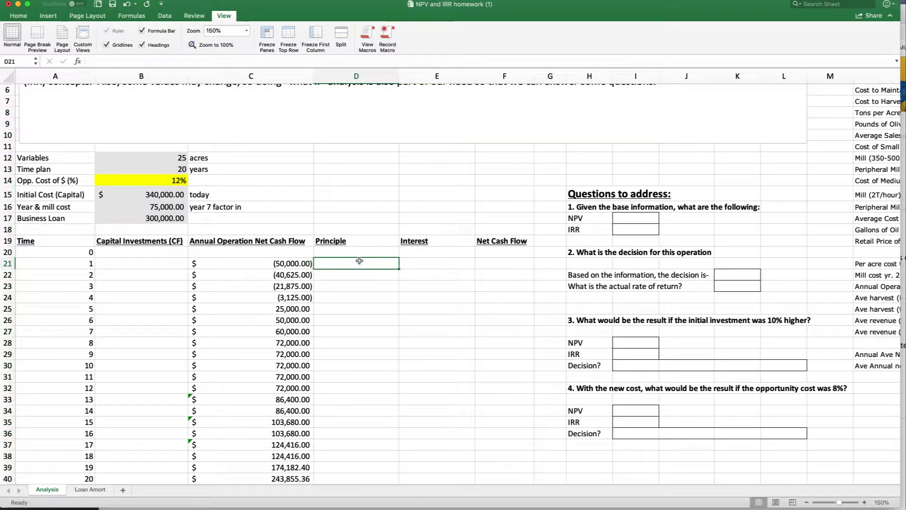
text(=)
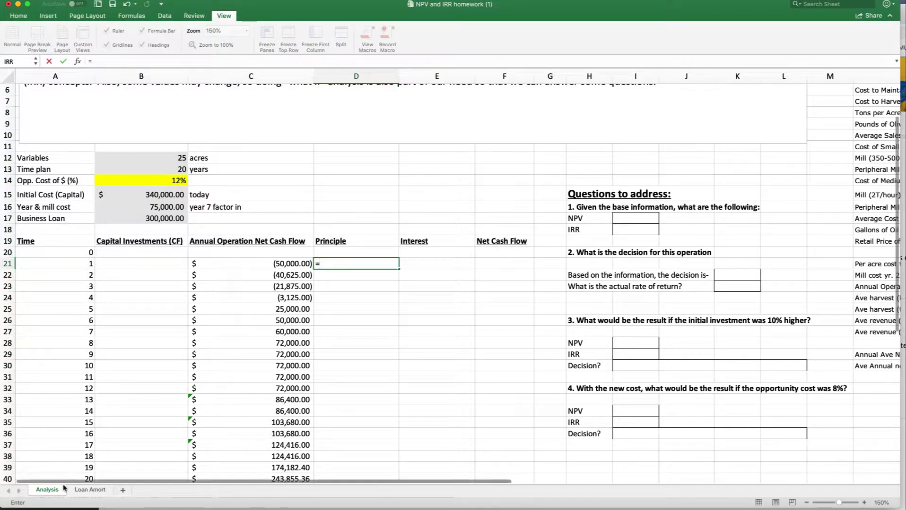
click(88, 491)
click(92, 152)
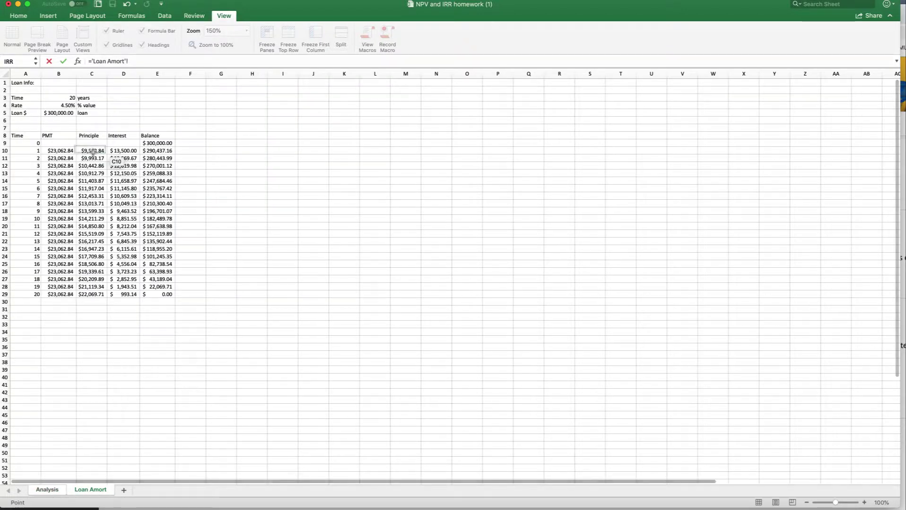
key(Return)
Step: Copy the D21 link formula across to E21 for the year 1 Interest
click(340, 263)
key(Right)
click(382, 263)
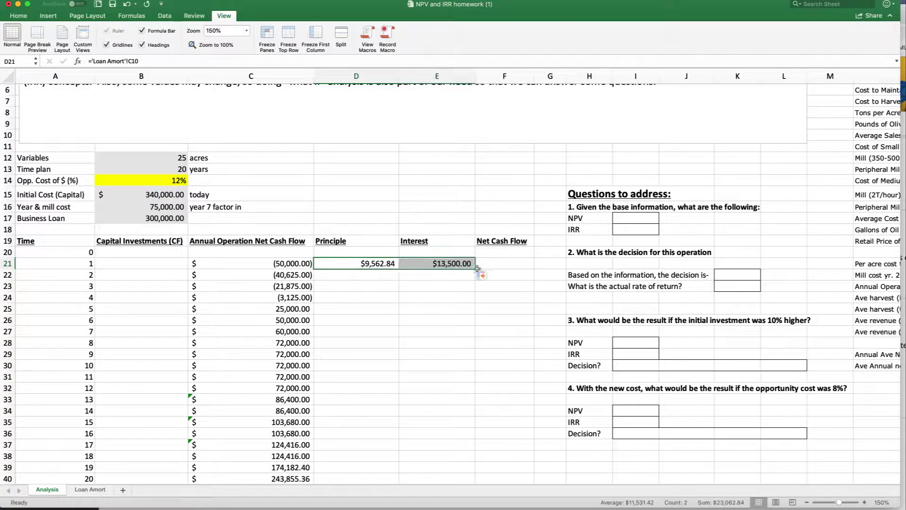
click(482, 276)
click(515, 310)
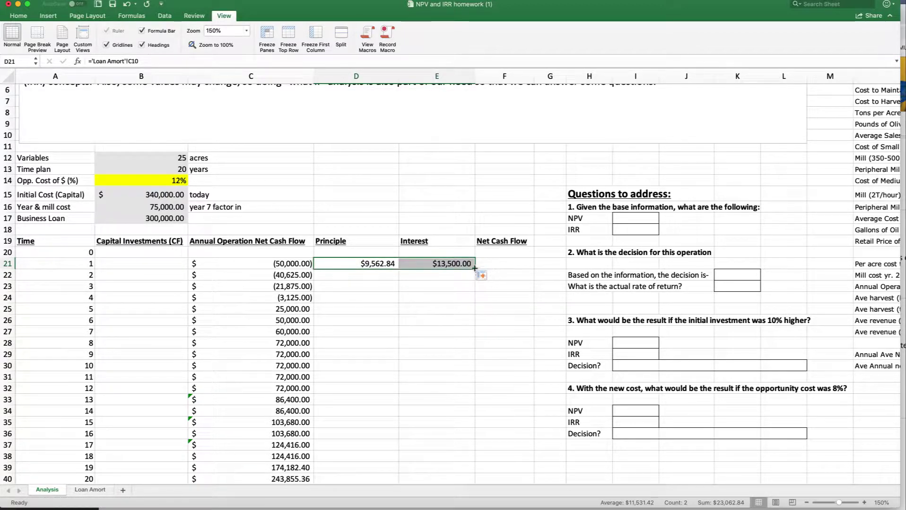
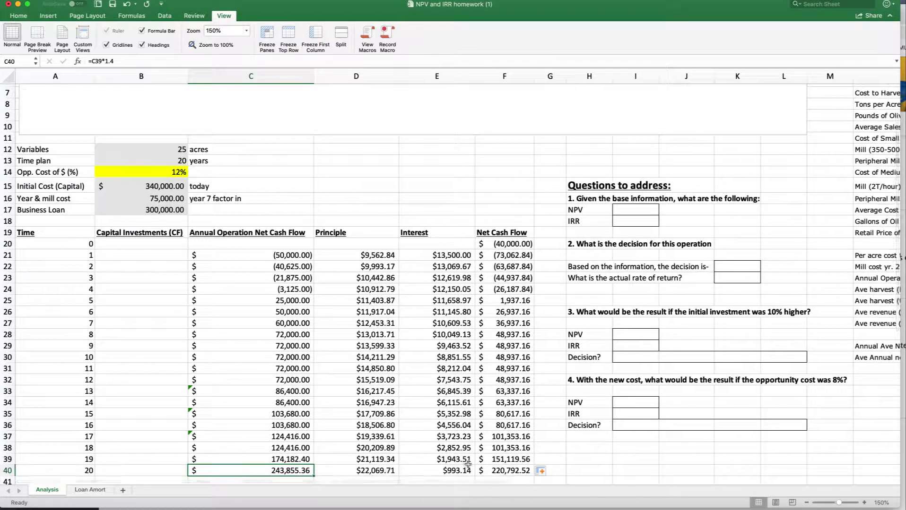
Step: Review the linked principal and interest amounts for year 20 and for years 9 through 20 in D29:E40
drag(387, 471, 444, 469)
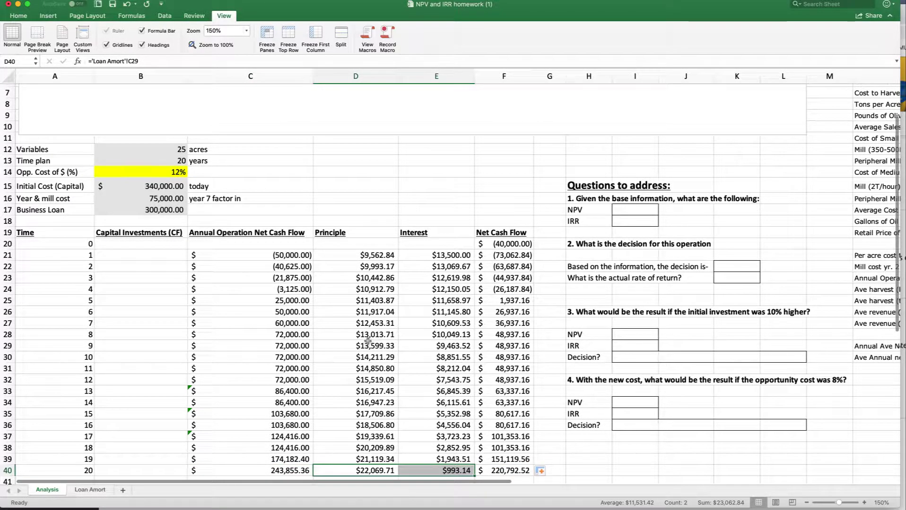
drag(368, 344, 452, 469)
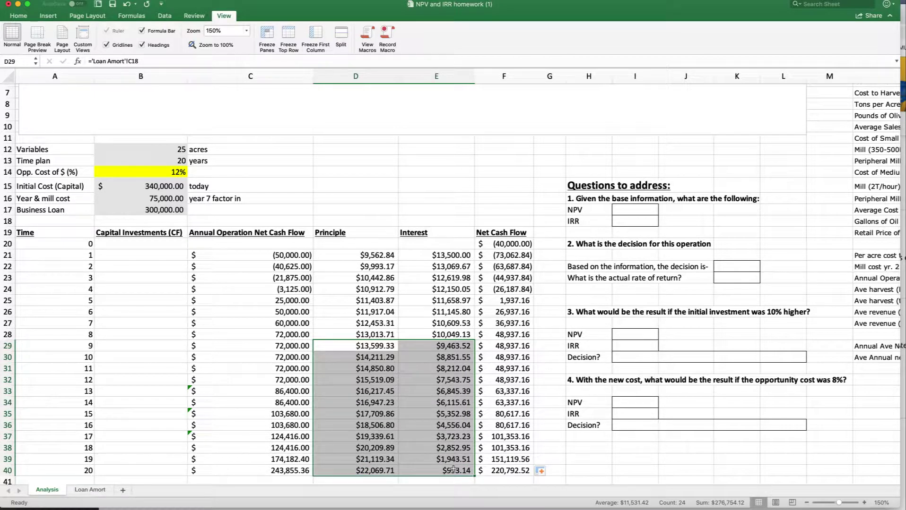
Step: Check the loan's time value in B3 of the Loan Amort sheet and return to the cash flow table on the Analysis sheet
click(91, 491)
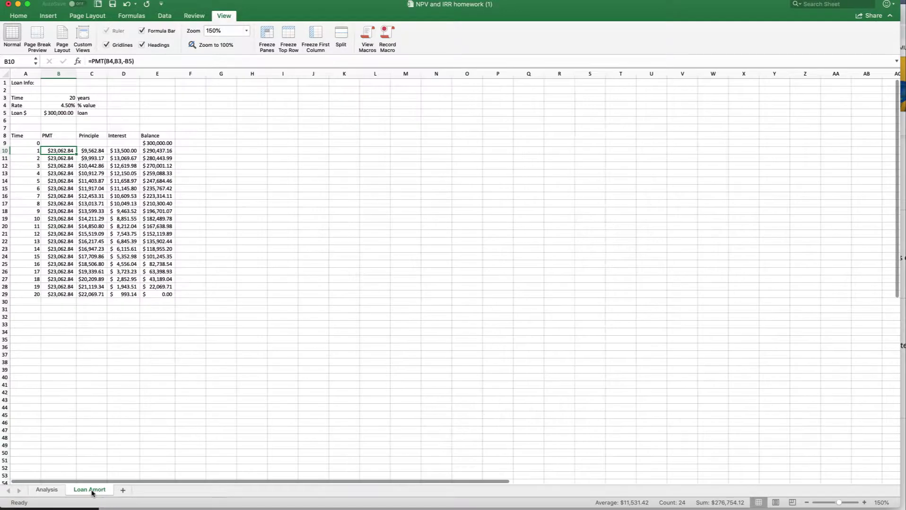
click(68, 98)
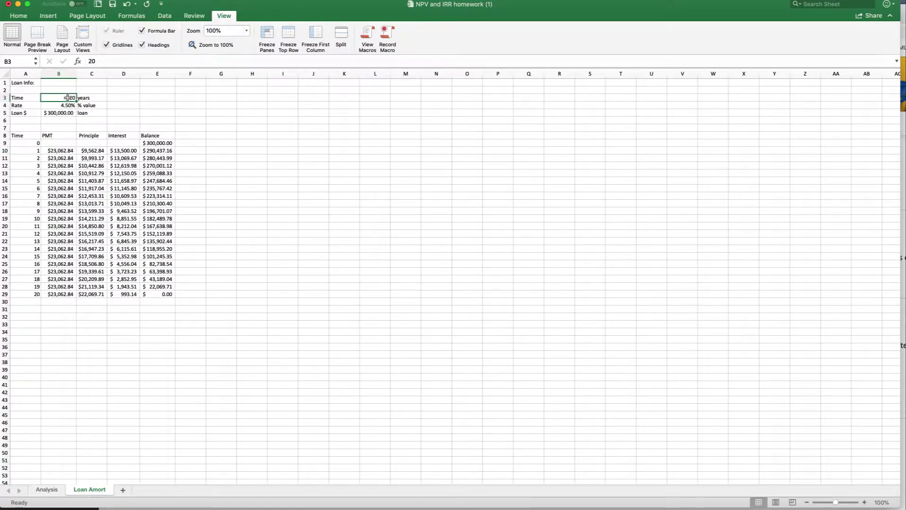
click(58, 490)
scroll(326, 349, down, 4)
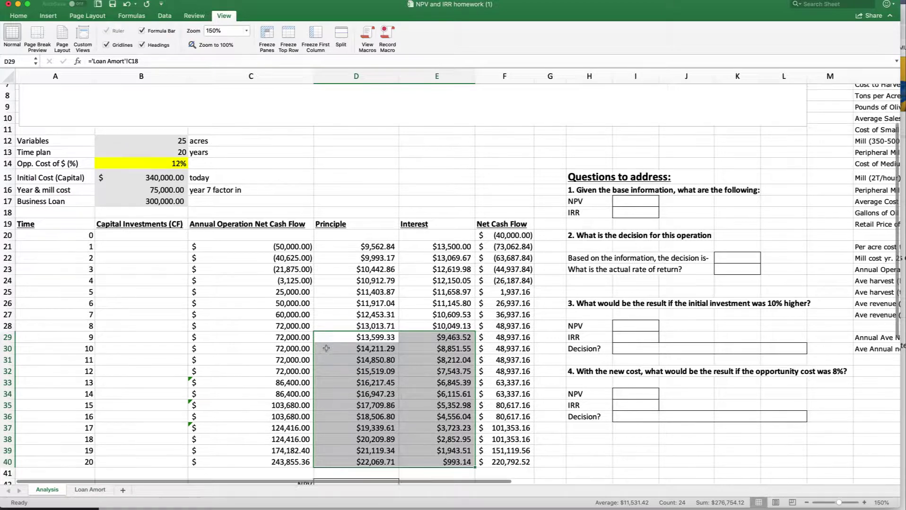
scroll(326, 348, up, 2)
scroll(327, 349, up, 1)
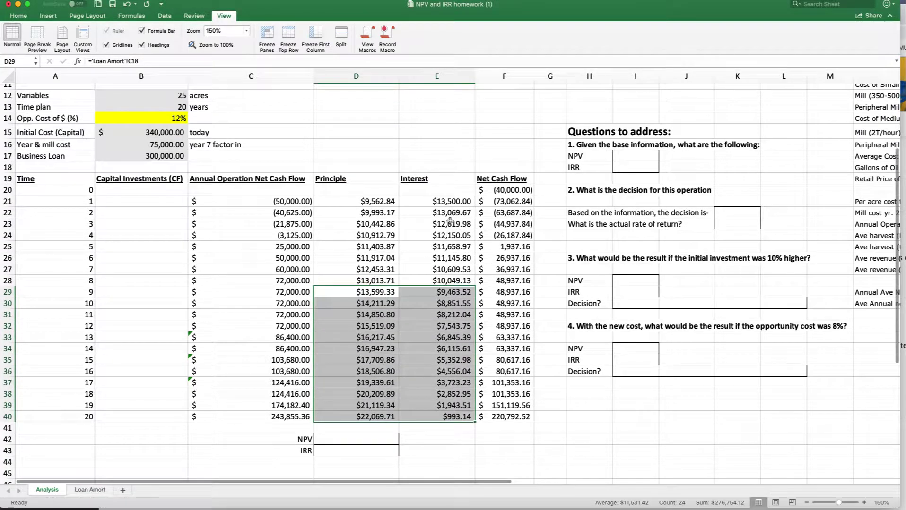
Step: Calculate the NPV in D42 with =NPV(B14,F21:F40)+F20
click(356, 442)
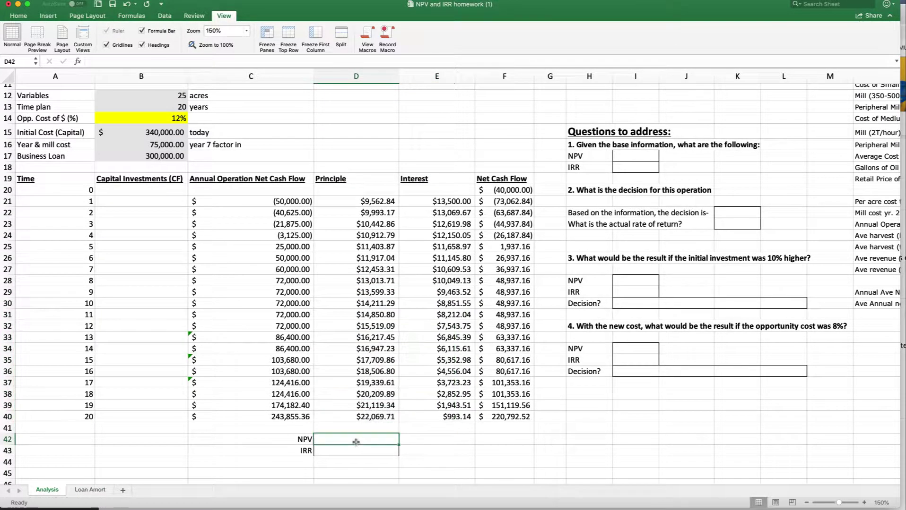
text(=NO)
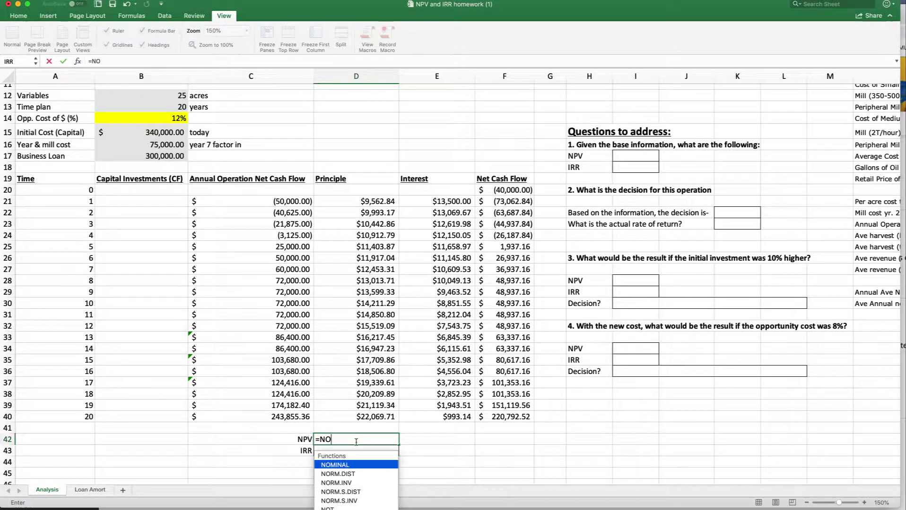
key(BackSpace)
text(PV()
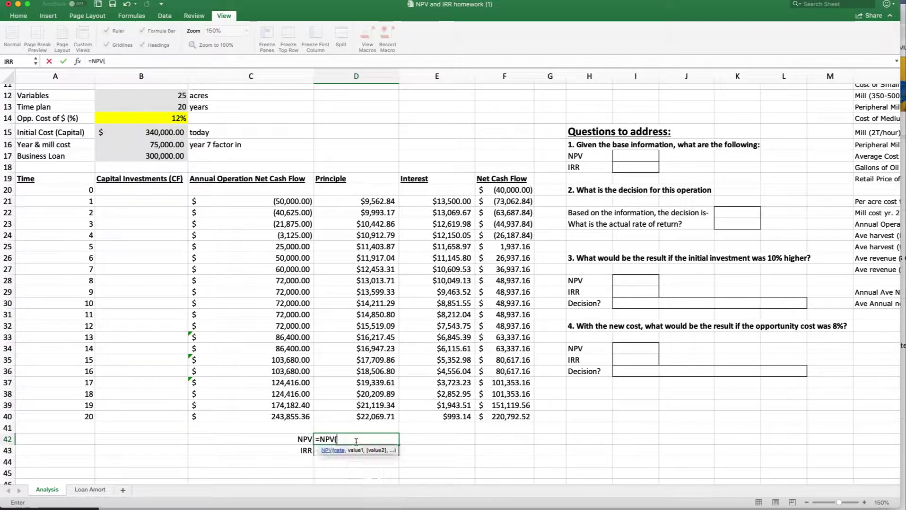
click(157, 118)
text(,)
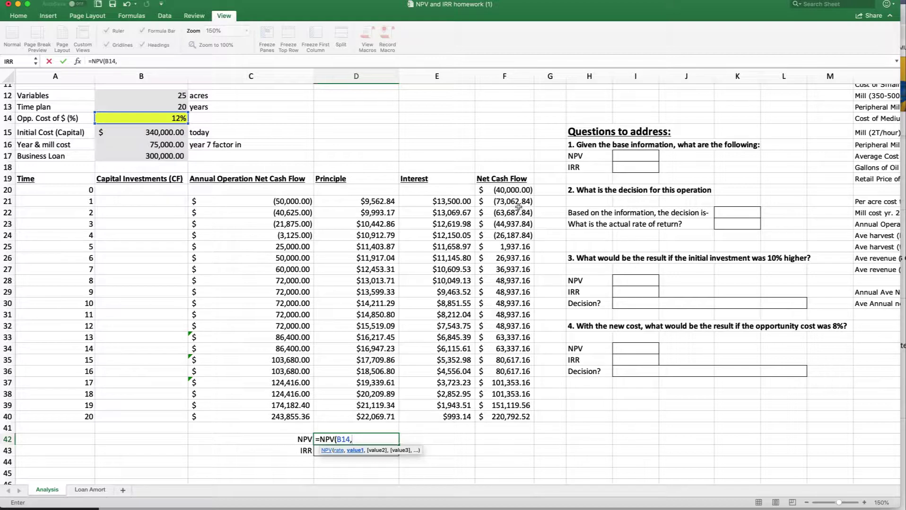
drag(501, 201, 504, 420)
text())
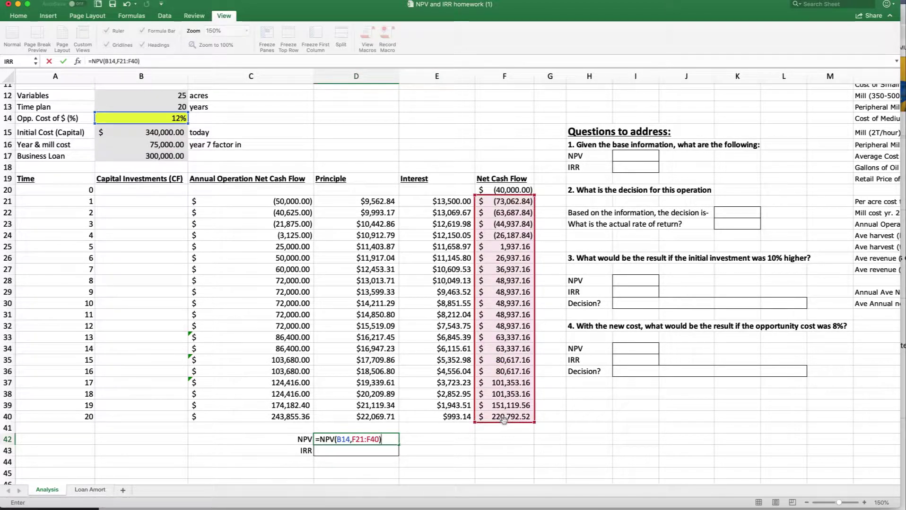
text(+)
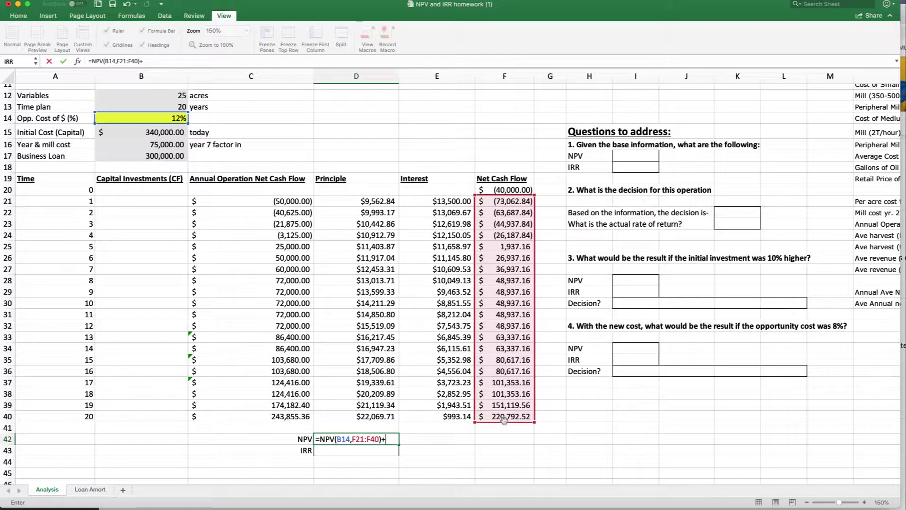
click(506, 190)
key(Return)
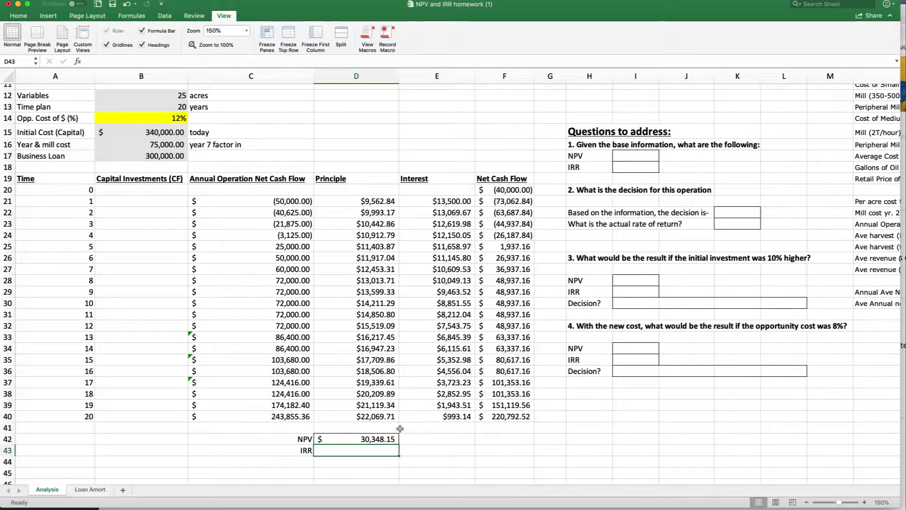
Step: Calculate the IRR in D43 with =IRR(F20:F40)
scroll(400, 428, right, 1)
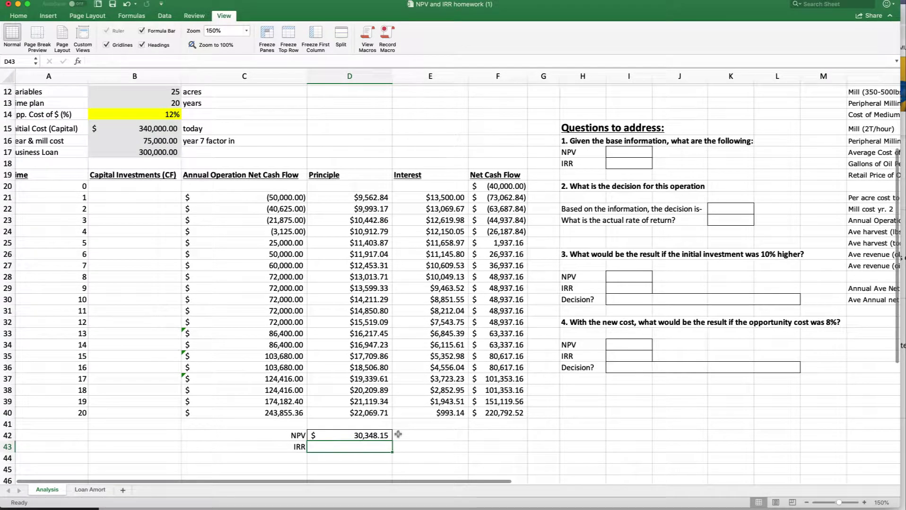
text(=)
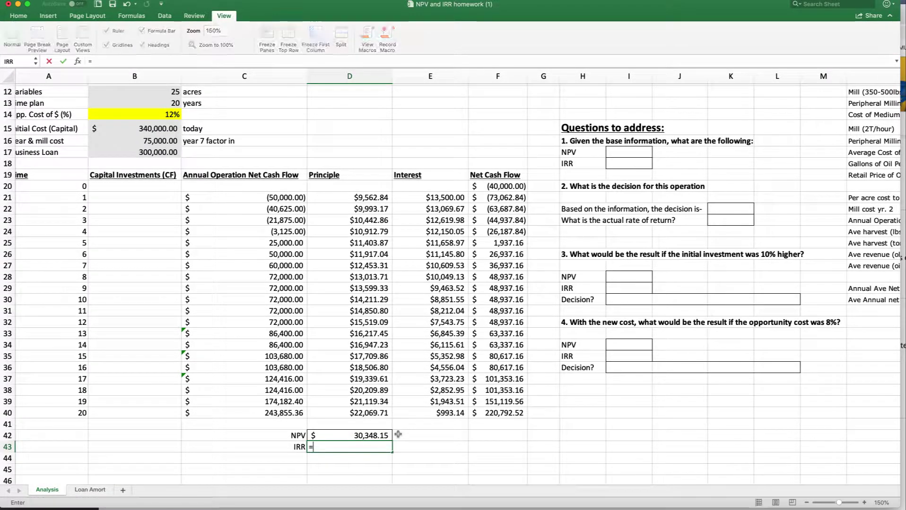
text(IRR()
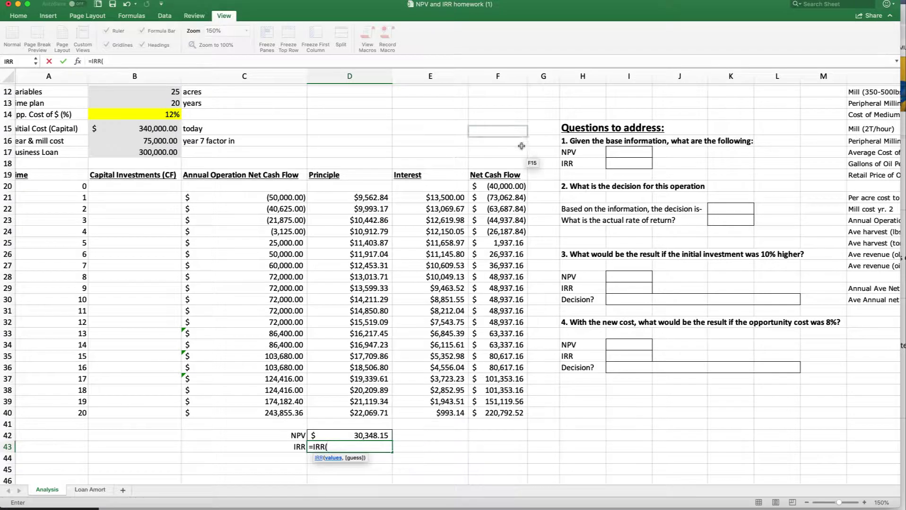
drag(504, 187, 512, 415)
key(Return)
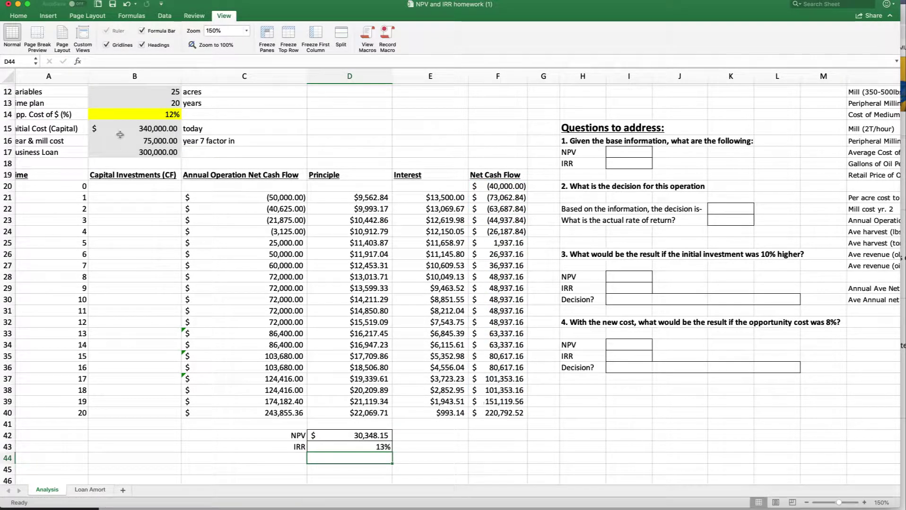
Step: Show the IRR percentage in D43 with two decimal places
click(371, 445)
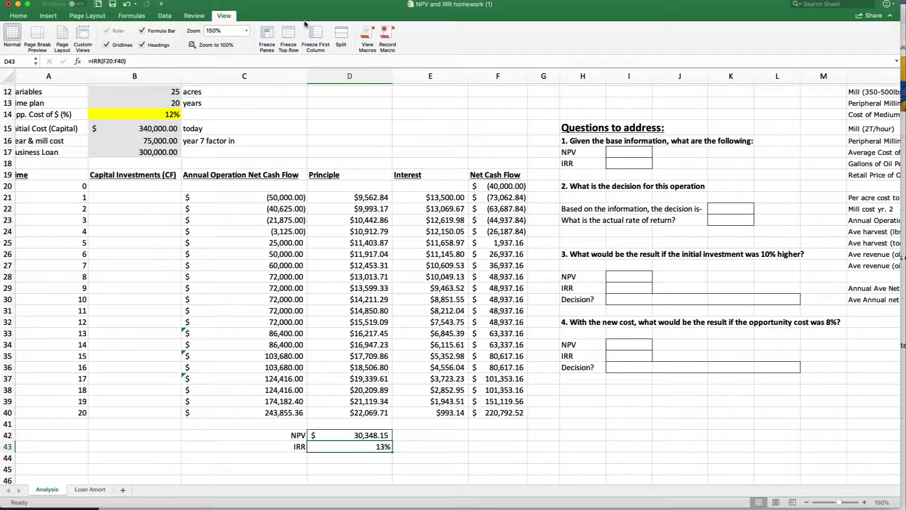
click(18, 16)
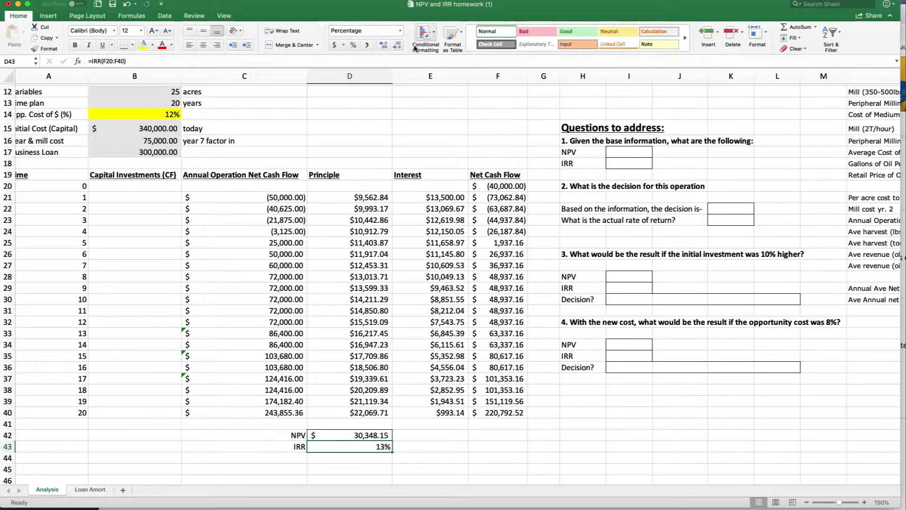
click(383, 45)
click(383, 44)
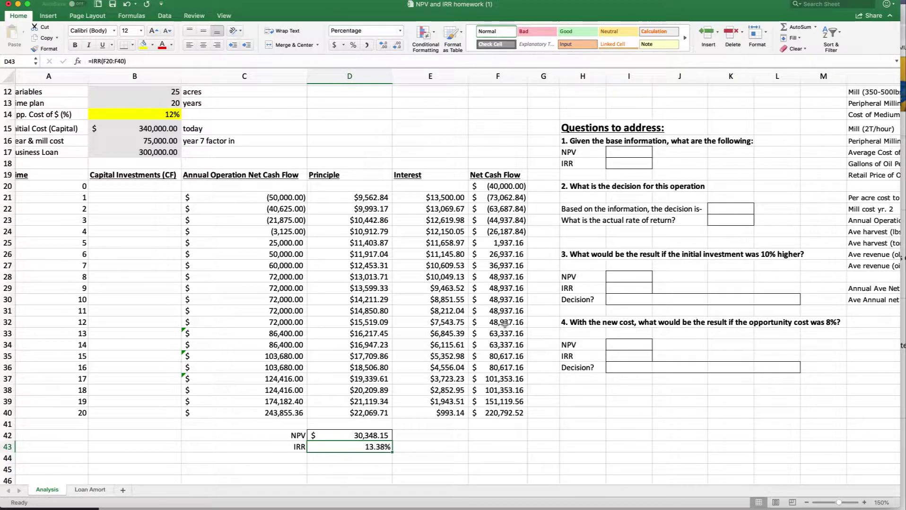
Step: Compare the opportunity cost in B14 with the NPV and IRR results in D42 and D43
click(471, 438)
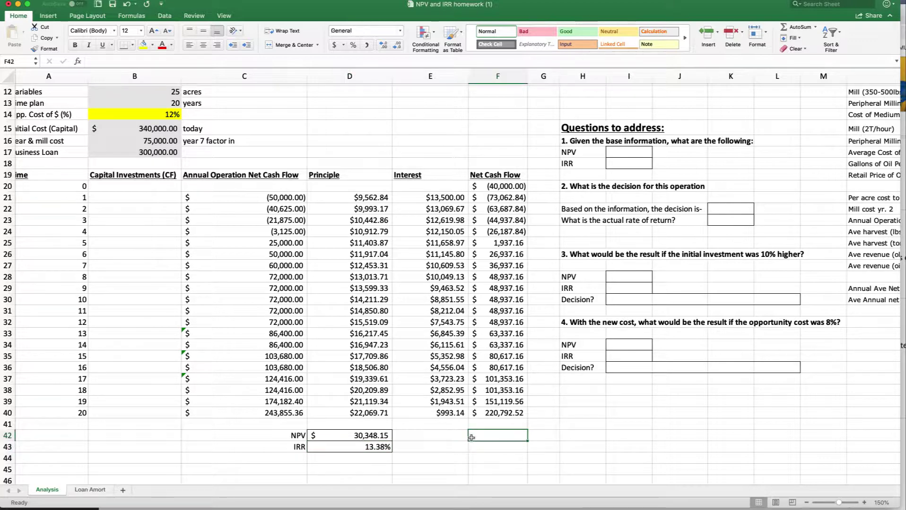
click(163, 118)
click(371, 435)
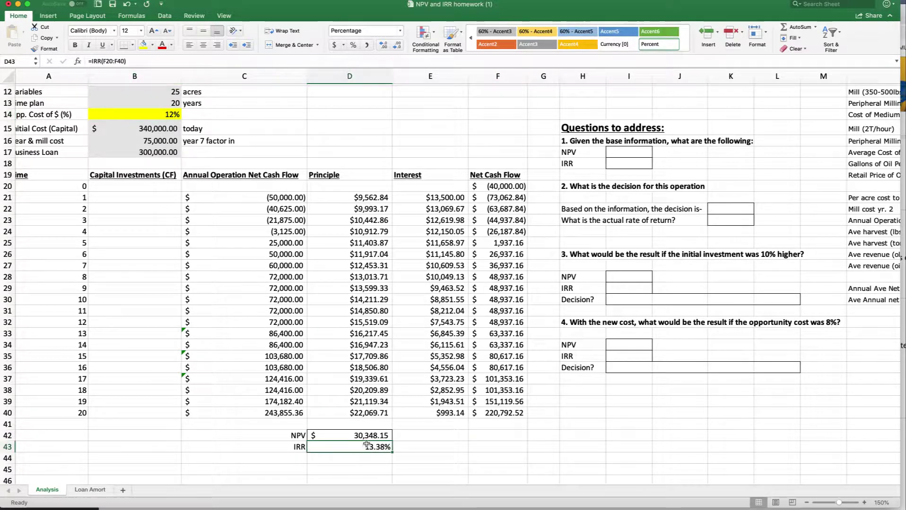
Step: Link the question 1 NPV answer in I17 to the calculated NPV with =D42
click(621, 154)
text(=)
click(368, 435)
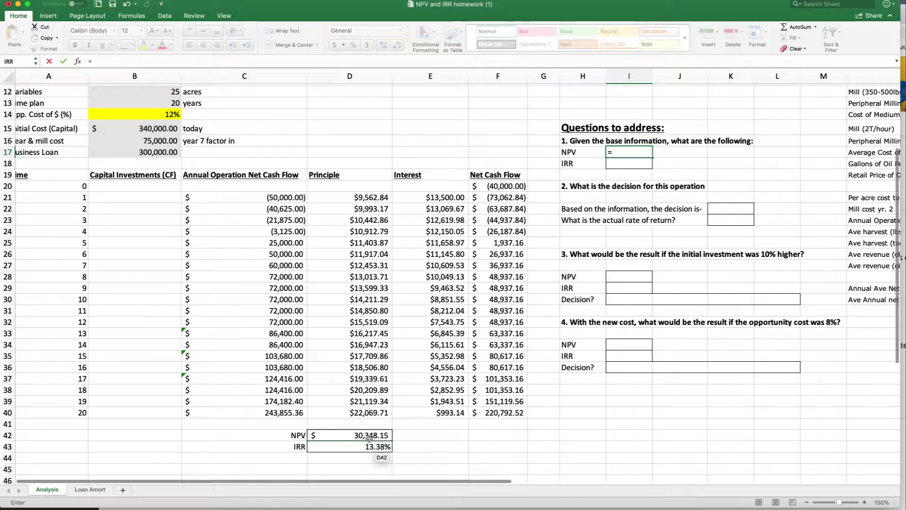
key(Return)
Step: Copy the I17 link down to I18 for the IRR answer and format I18 as a percentage
click(642, 150)
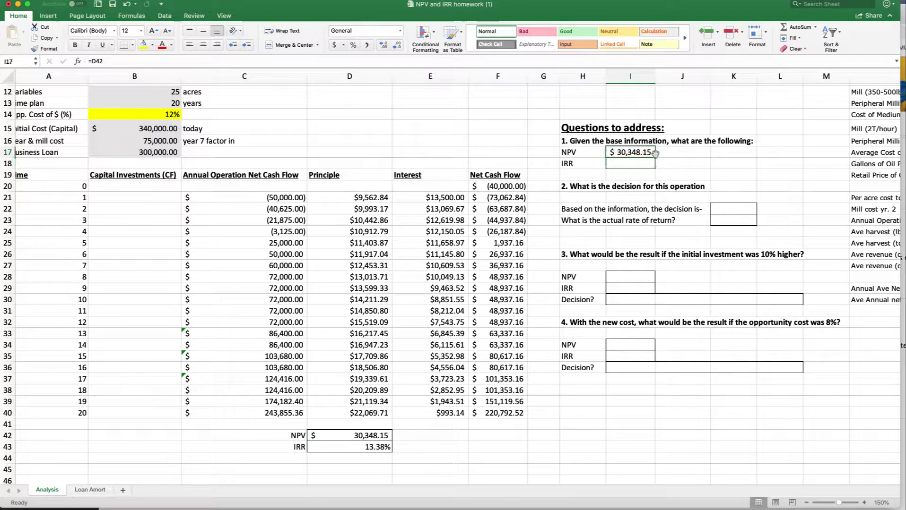
drag(655, 159, 655, 169)
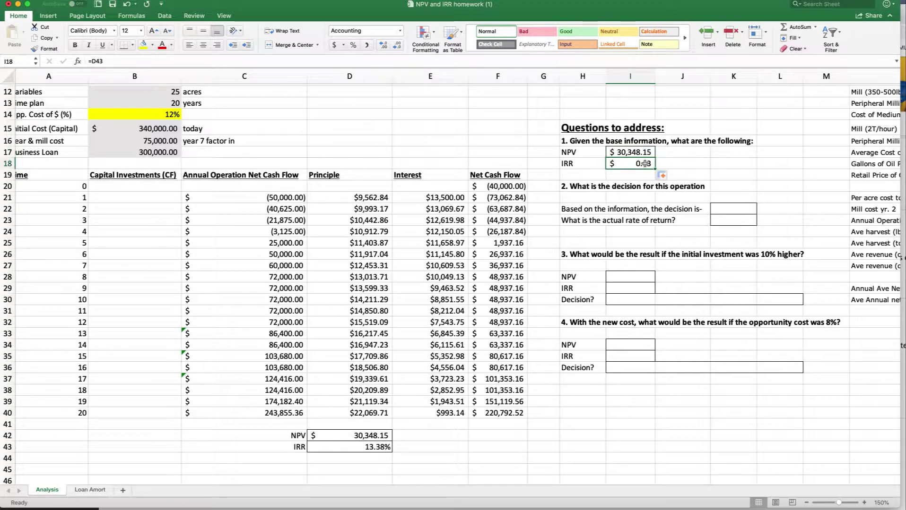
click(353, 45)
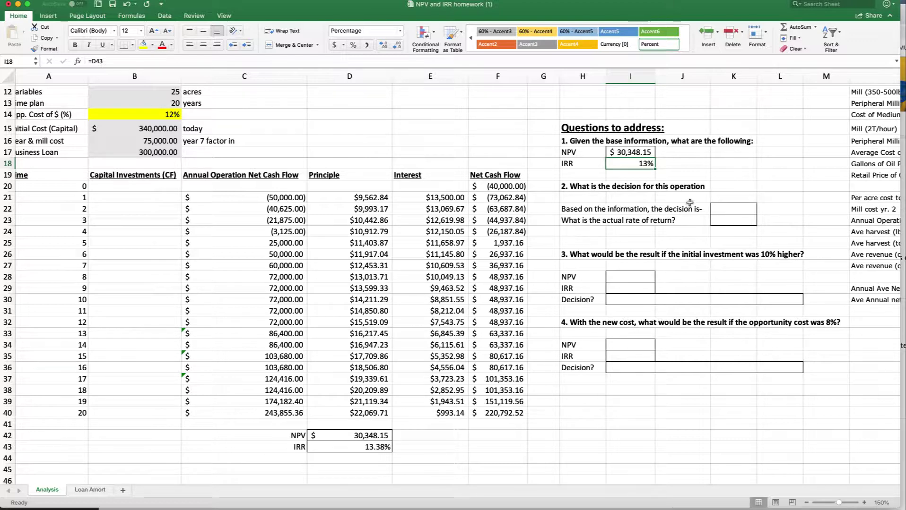
Step: Enter YES in J18 beside the question 1 IRR answer
click(690, 162)
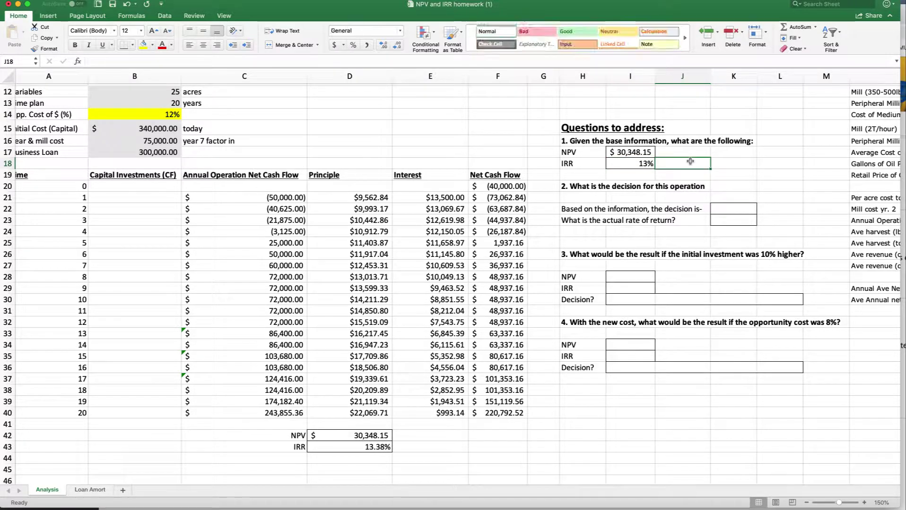
text(YES)
key(Return)
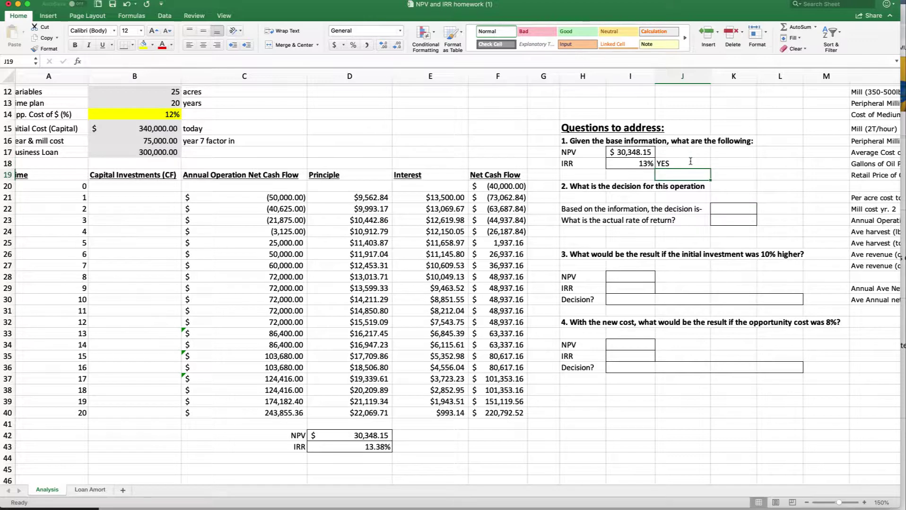
Step: Total the Net Cash Flow values F20:F40 with AutoSum in F41 and clear that cell again
click(631, 152)
scroll(632, 151, up, 2)
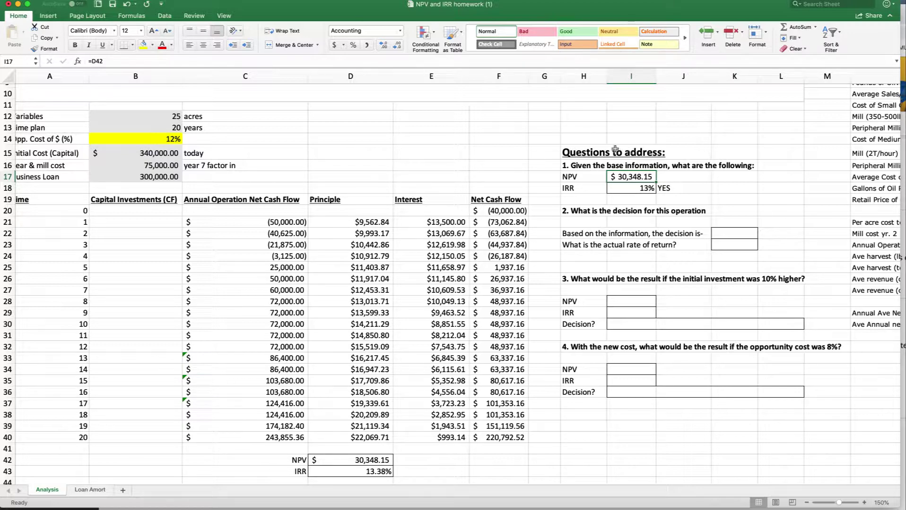
click(499, 449)
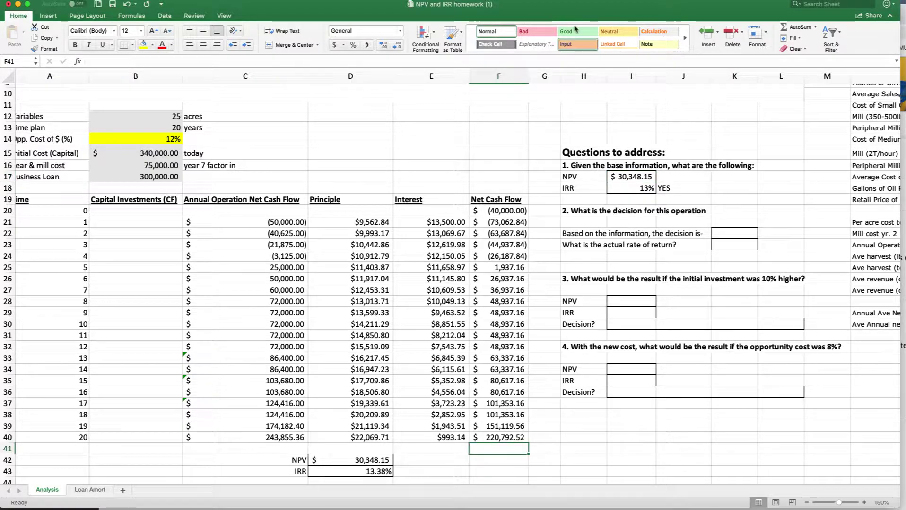
click(786, 27)
click(785, 27)
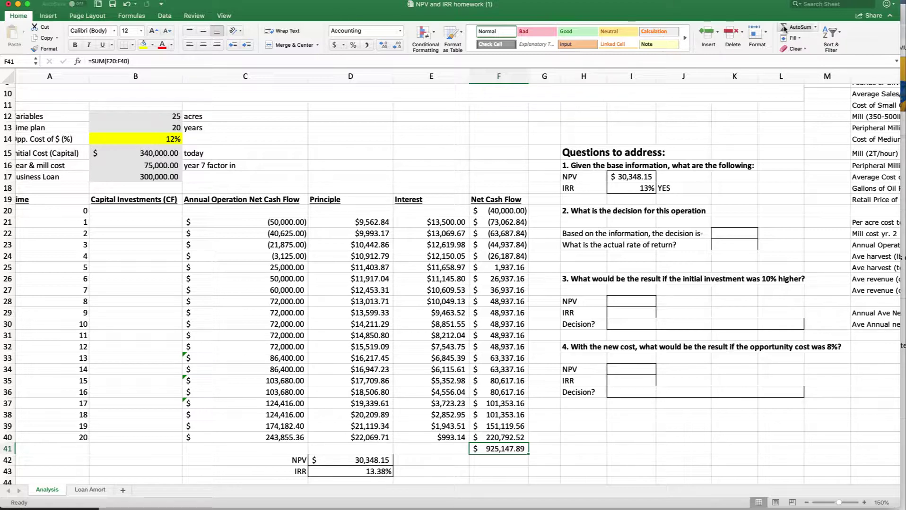
key(Delete)
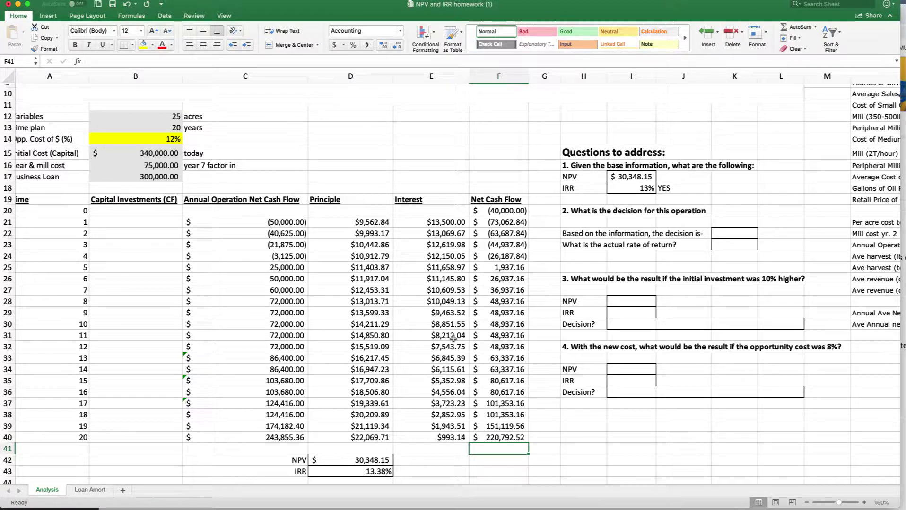
Step: Review the Net Cash Flow for years 5 through 20, the opportunity cost in B14, and the NPV and IRR in D42:D43
drag(500, 263, 508, 437)
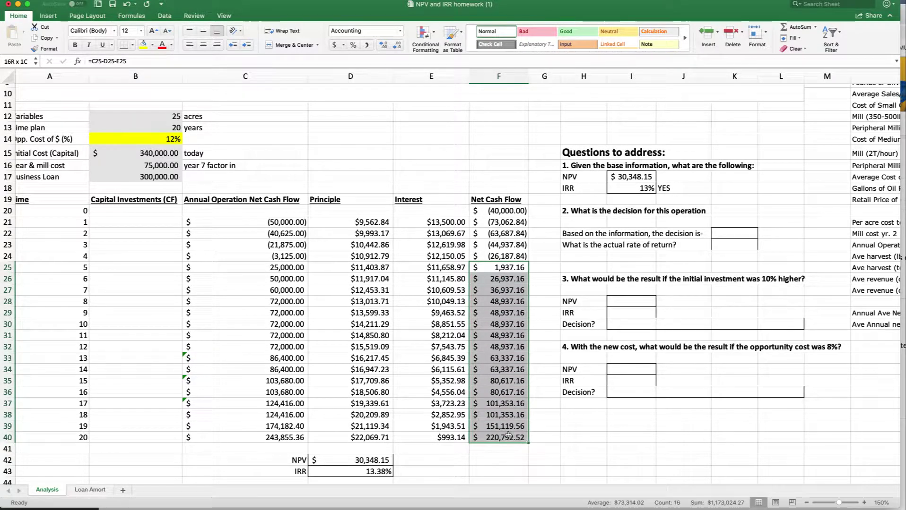
click(163, 139)
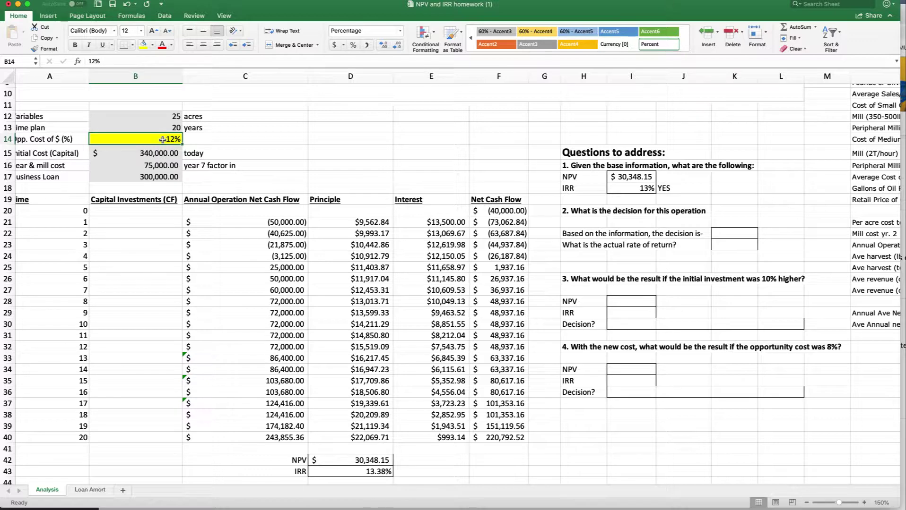
click(378, 459)
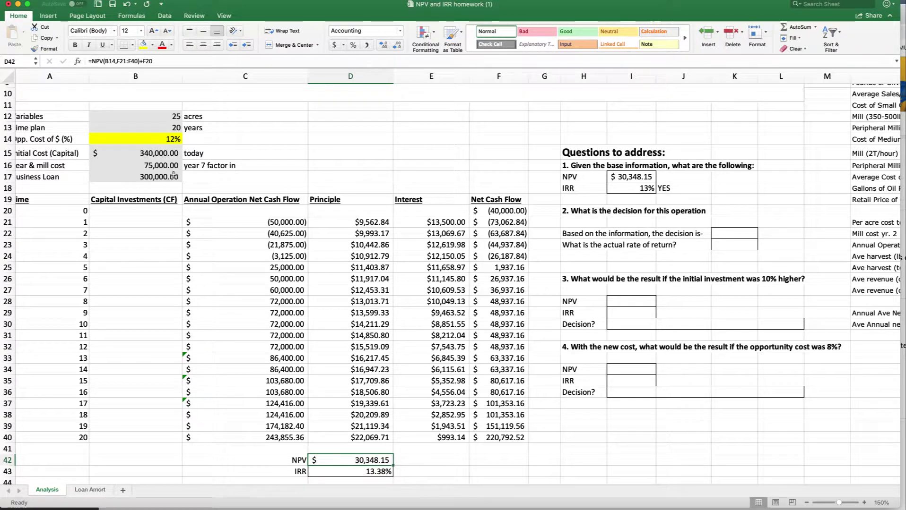
click(165, 140)
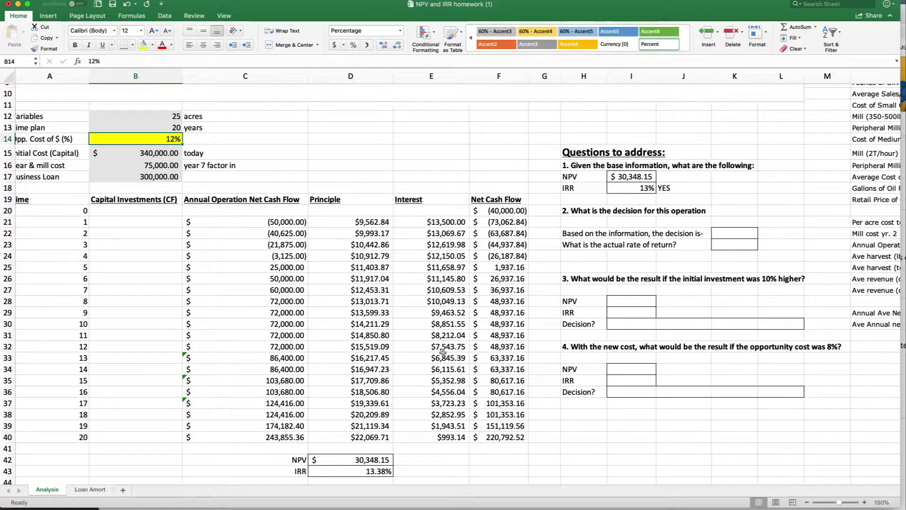
click(377, 469)
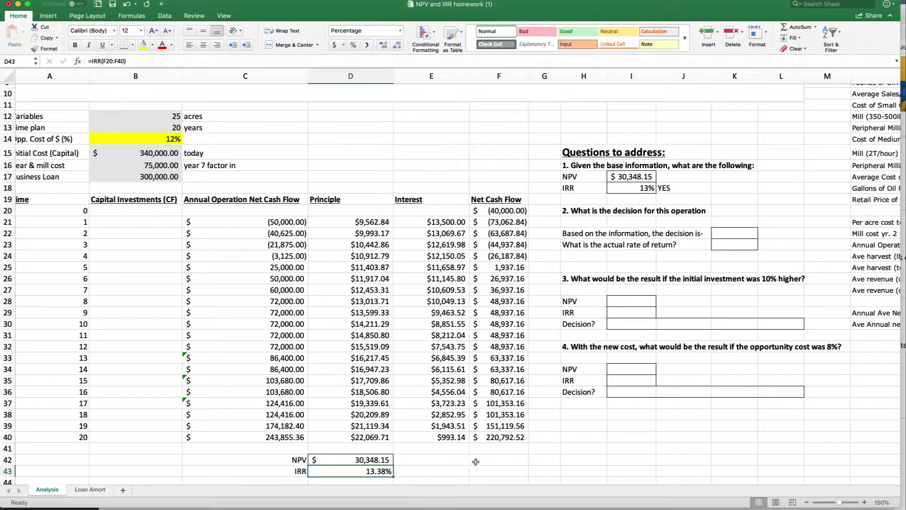
Step: Check the opportunity cost in B14 and the NPV in D42, and enter YES in K22 as the question 2 decision
click(166, 139)
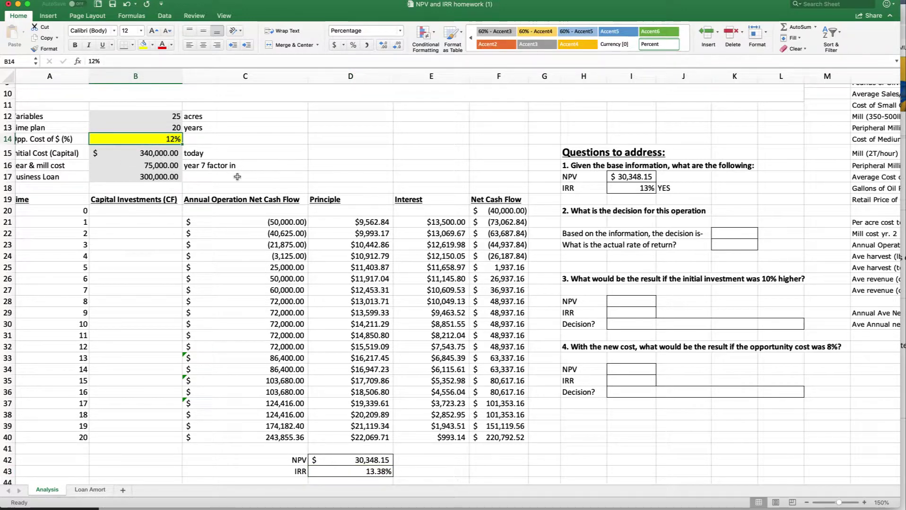
click(376, 460)
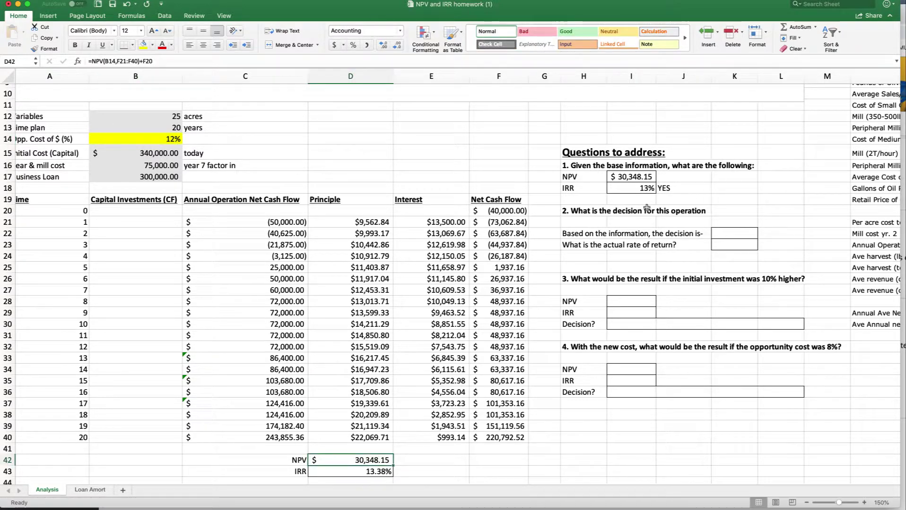
click(722, 233)
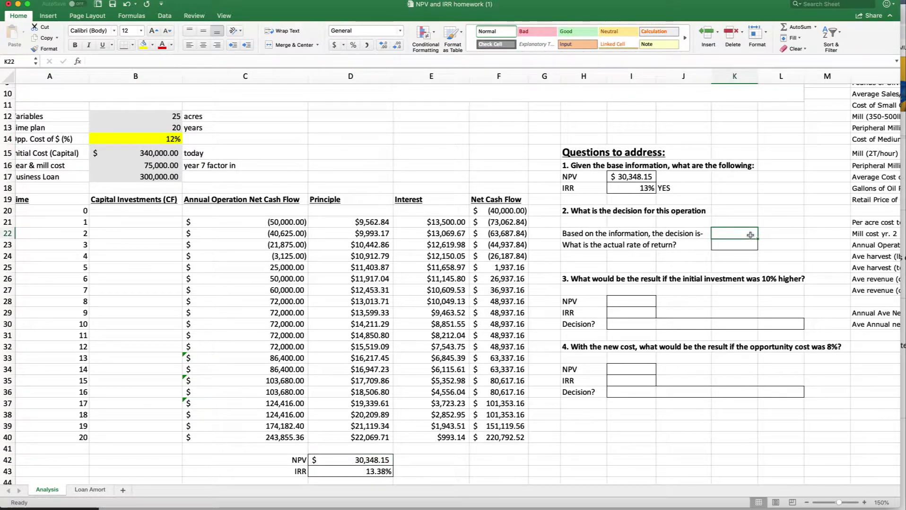
text(YES)
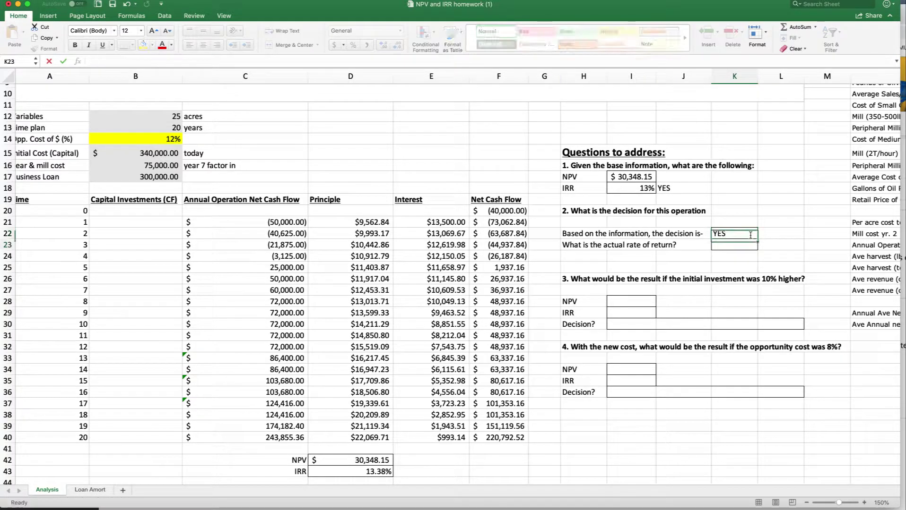
key(Return)
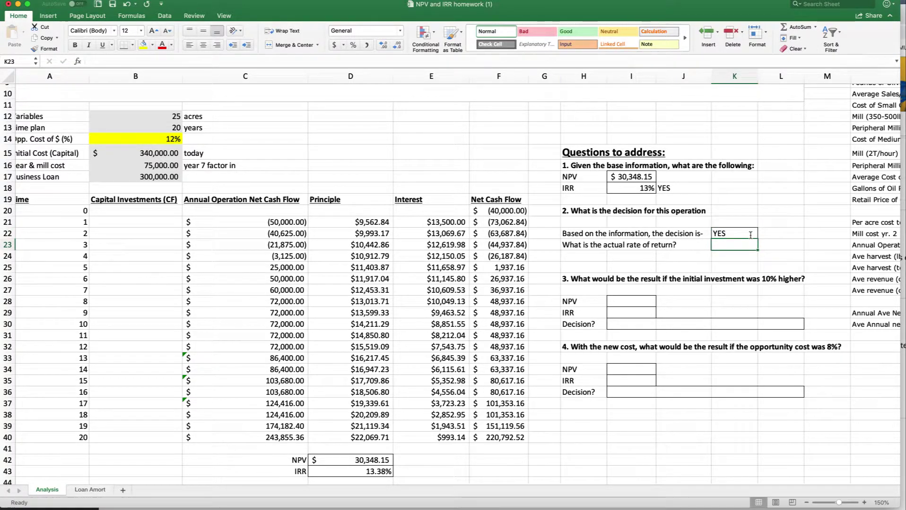
Step: Change the opportunity cost in the question 4 text in H32 to 15%
drag(577, 276, 776, 275)
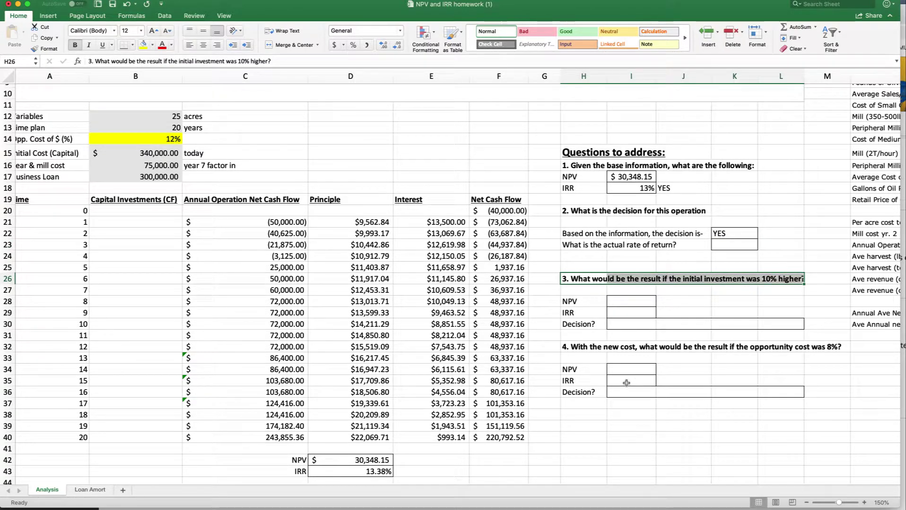
click(590, 348)
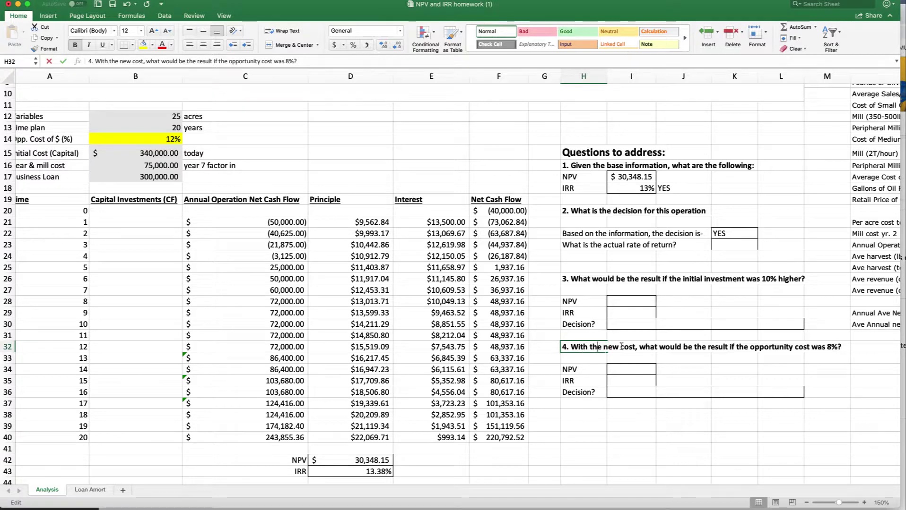
double_click(833, 347)
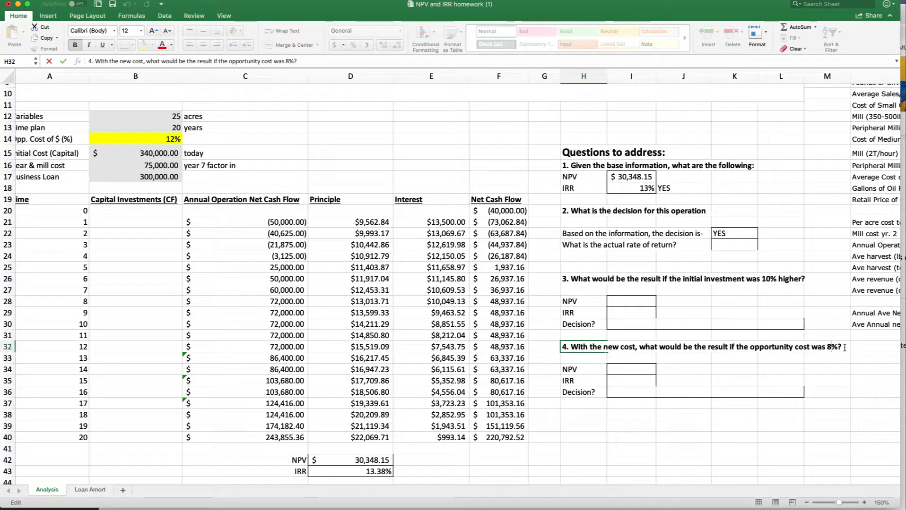
key(BackSpace)
text(15)
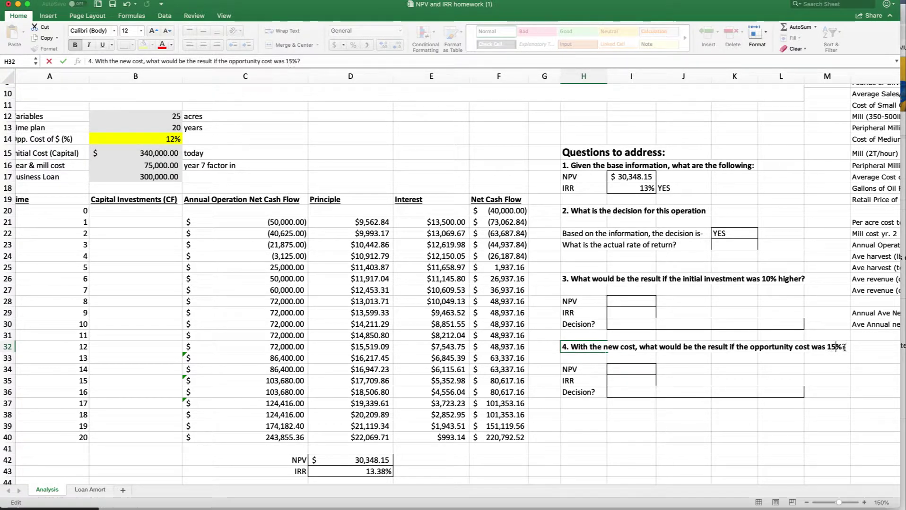
key(Return)
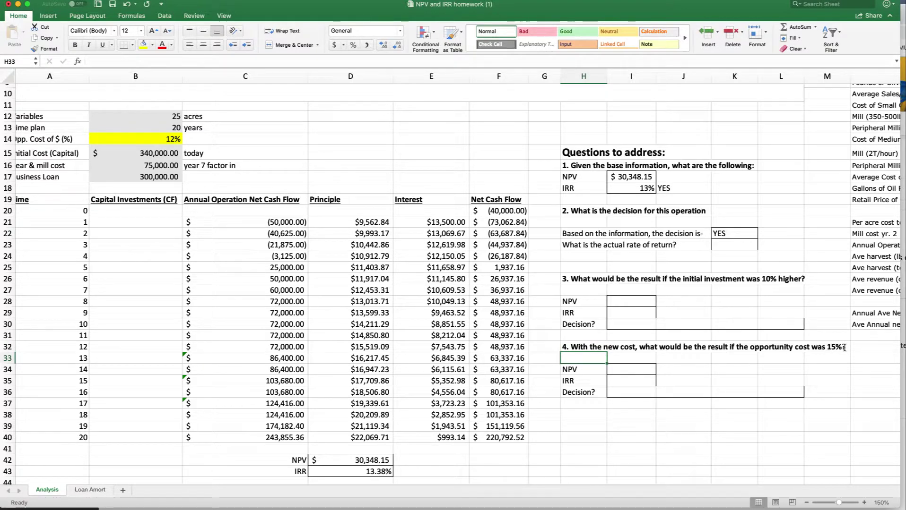